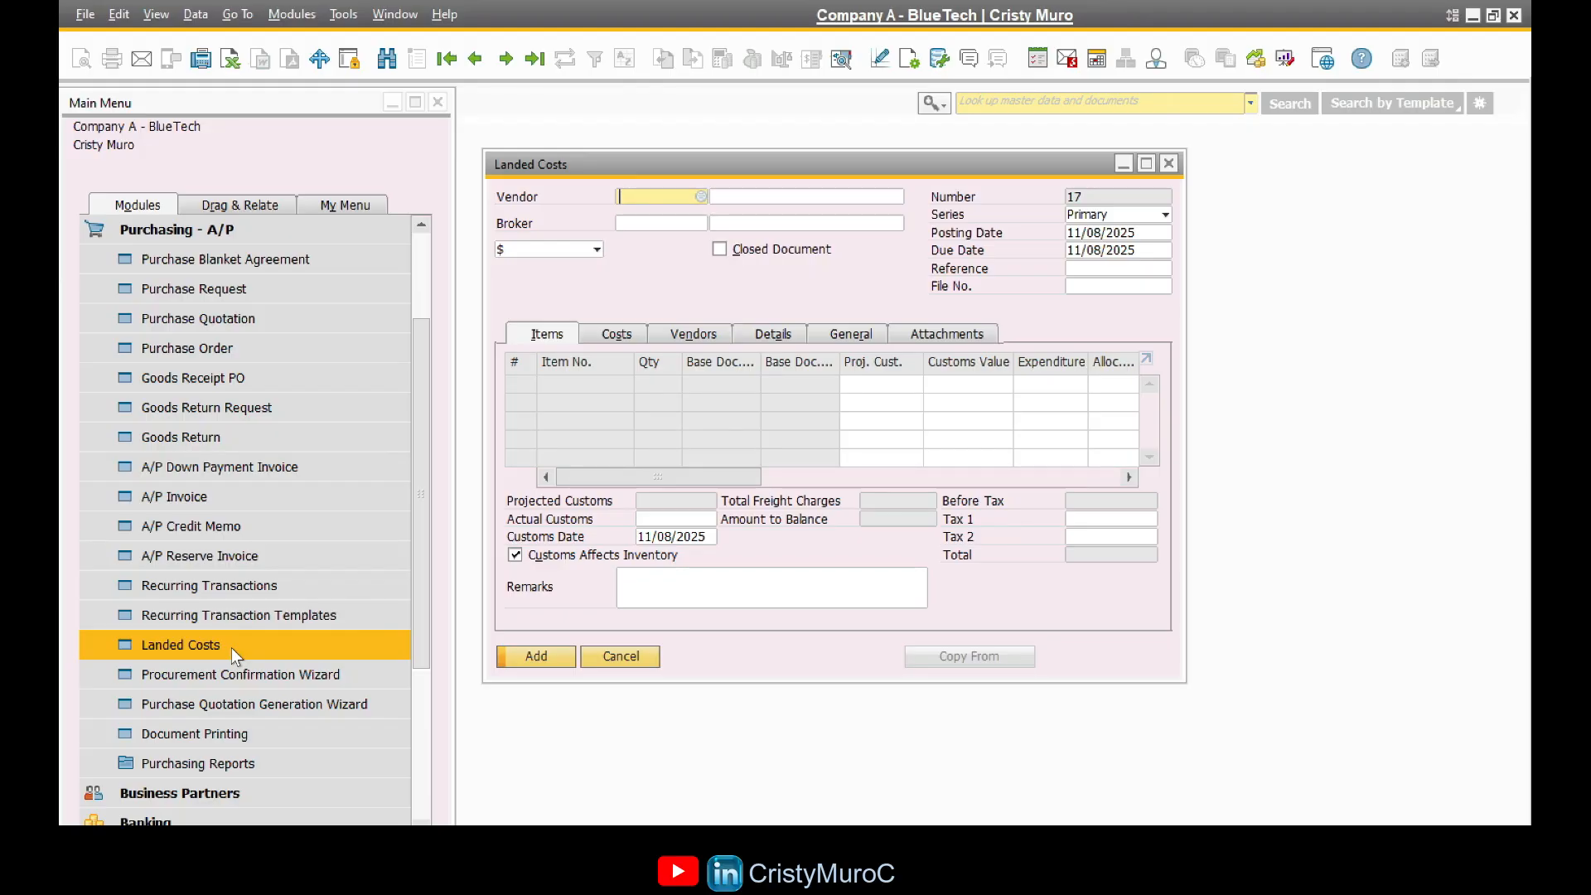
Step: Set the landed costs document's vendor to V0407 (AB Electronics) and its broker to Broker company, searching with BRO
{"action": "type", "text": "V0407"}
{"action": "key", "text": "Tab"}
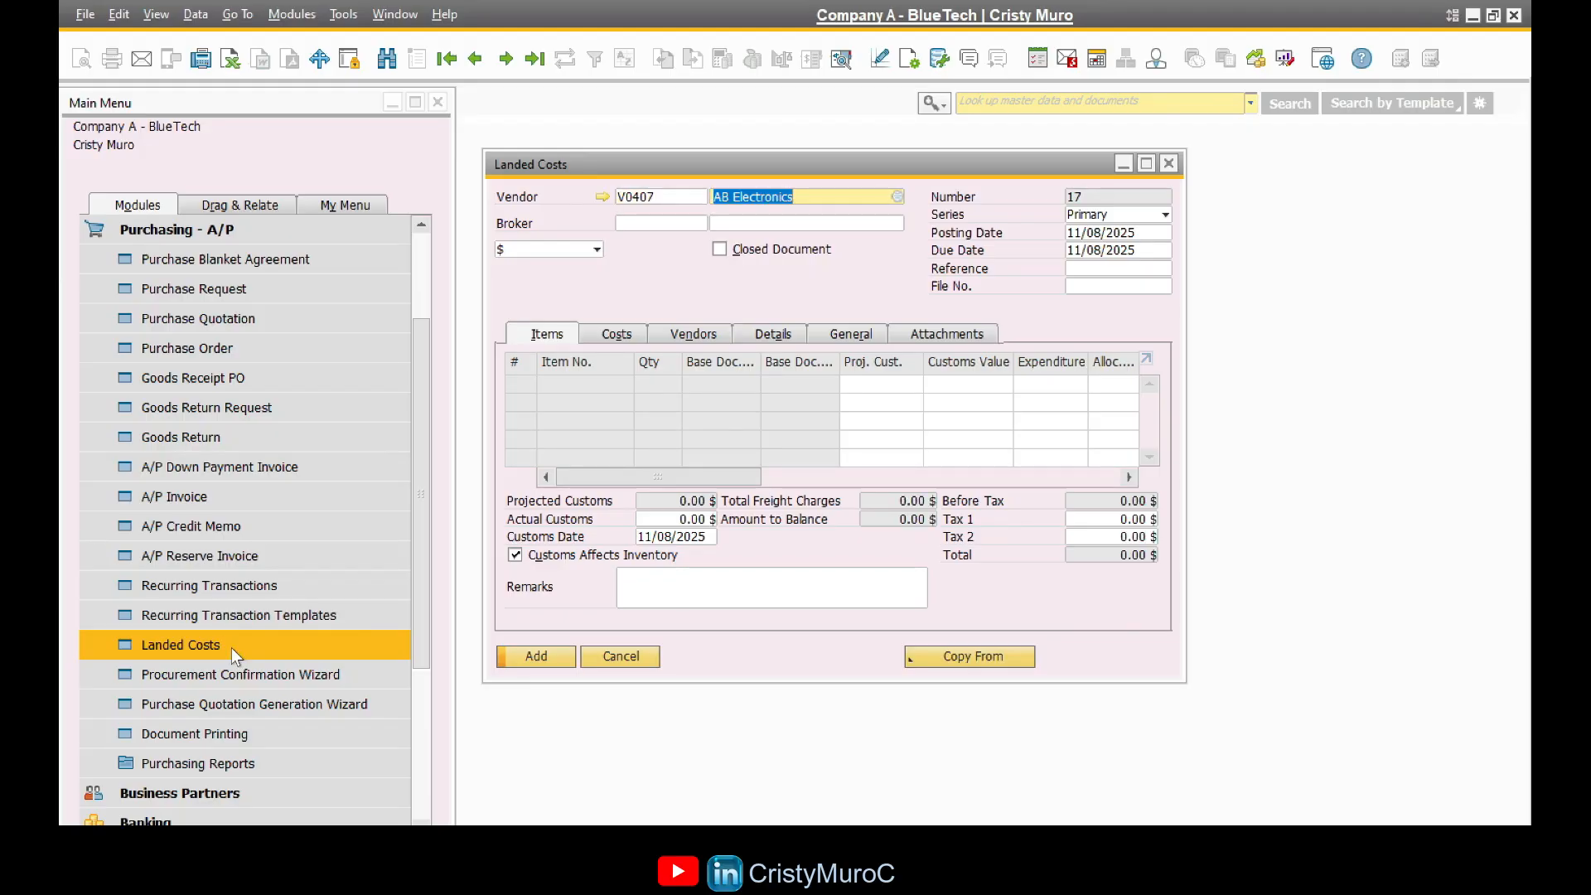
{"action": "left_click", "coordinate": [684, 223]}
{"action": "left_click", "coordinate": [728, 229]}
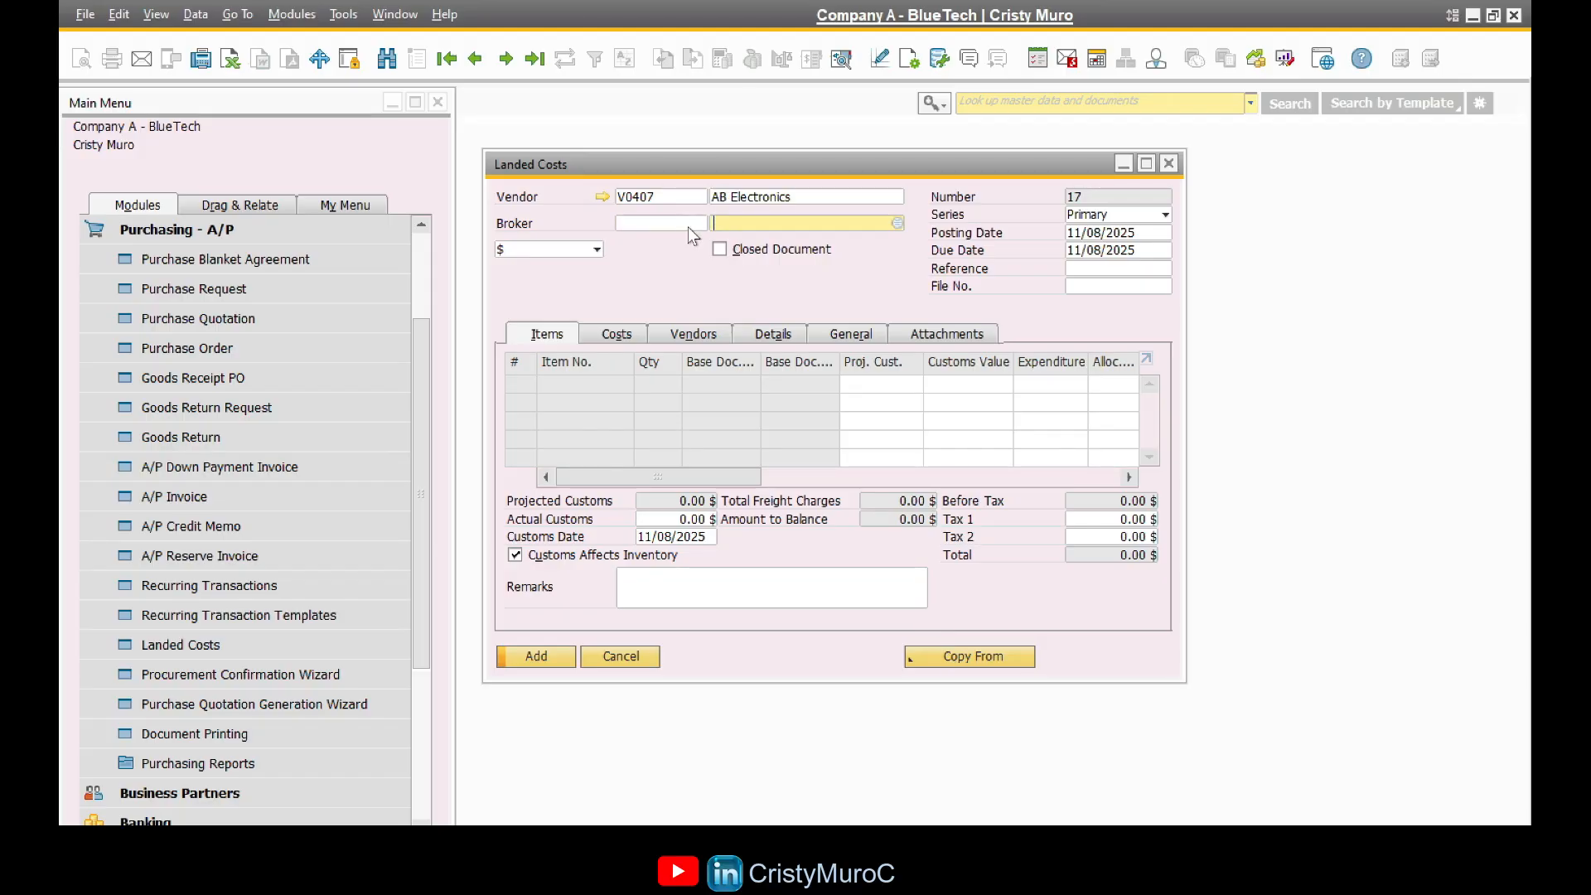
{"action": "type", "text": "BRO"}
{"action": "key", "text": "Tab"}
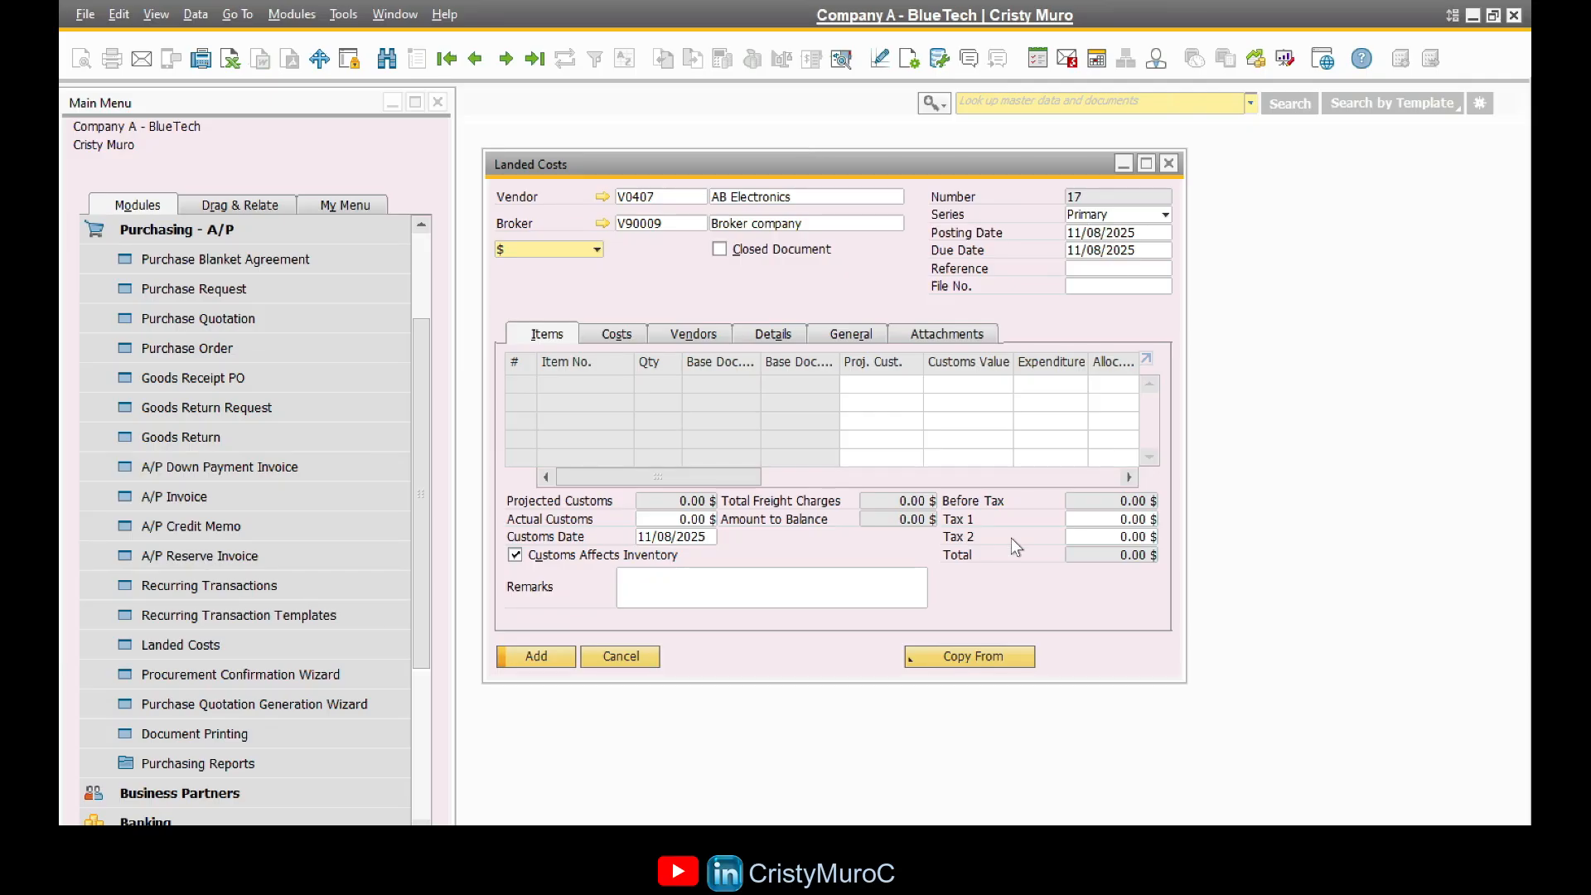
Step: Copy Goods Receipt POs 1565 and 1566 together into the landed costs document
{"action": "left_click", "coordinate": [920, 658]}
{"action": "left_click", "coordinate": [935, 681]}
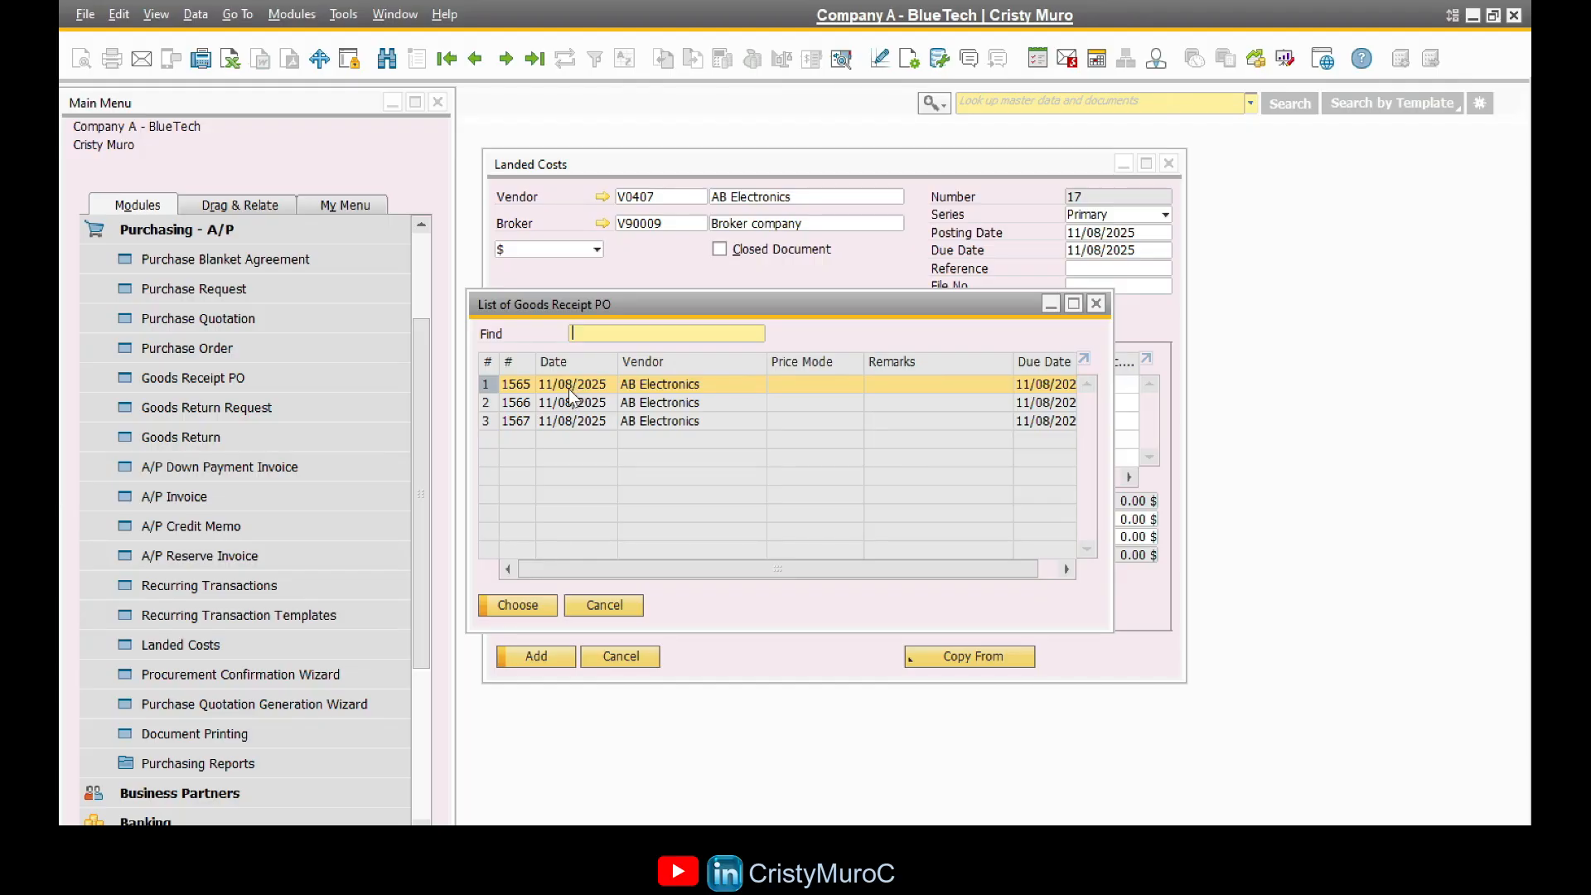
{"action": "left_click", "coordinate": [494, 402], "text": "ctrl"}
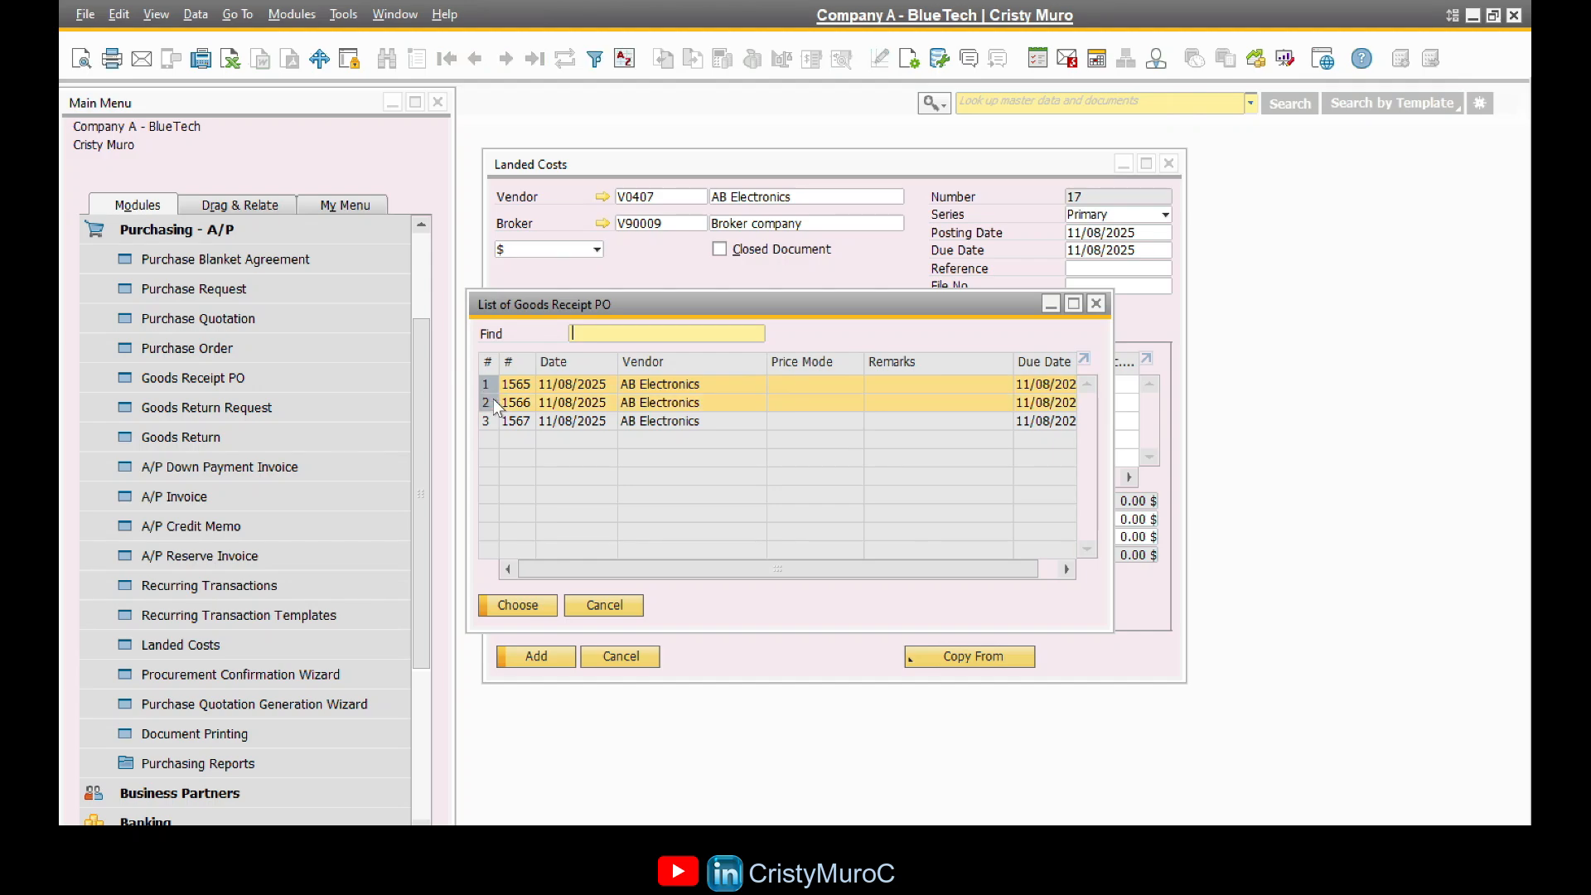
{"action": "left_click", "coordinate": [518, 605]}
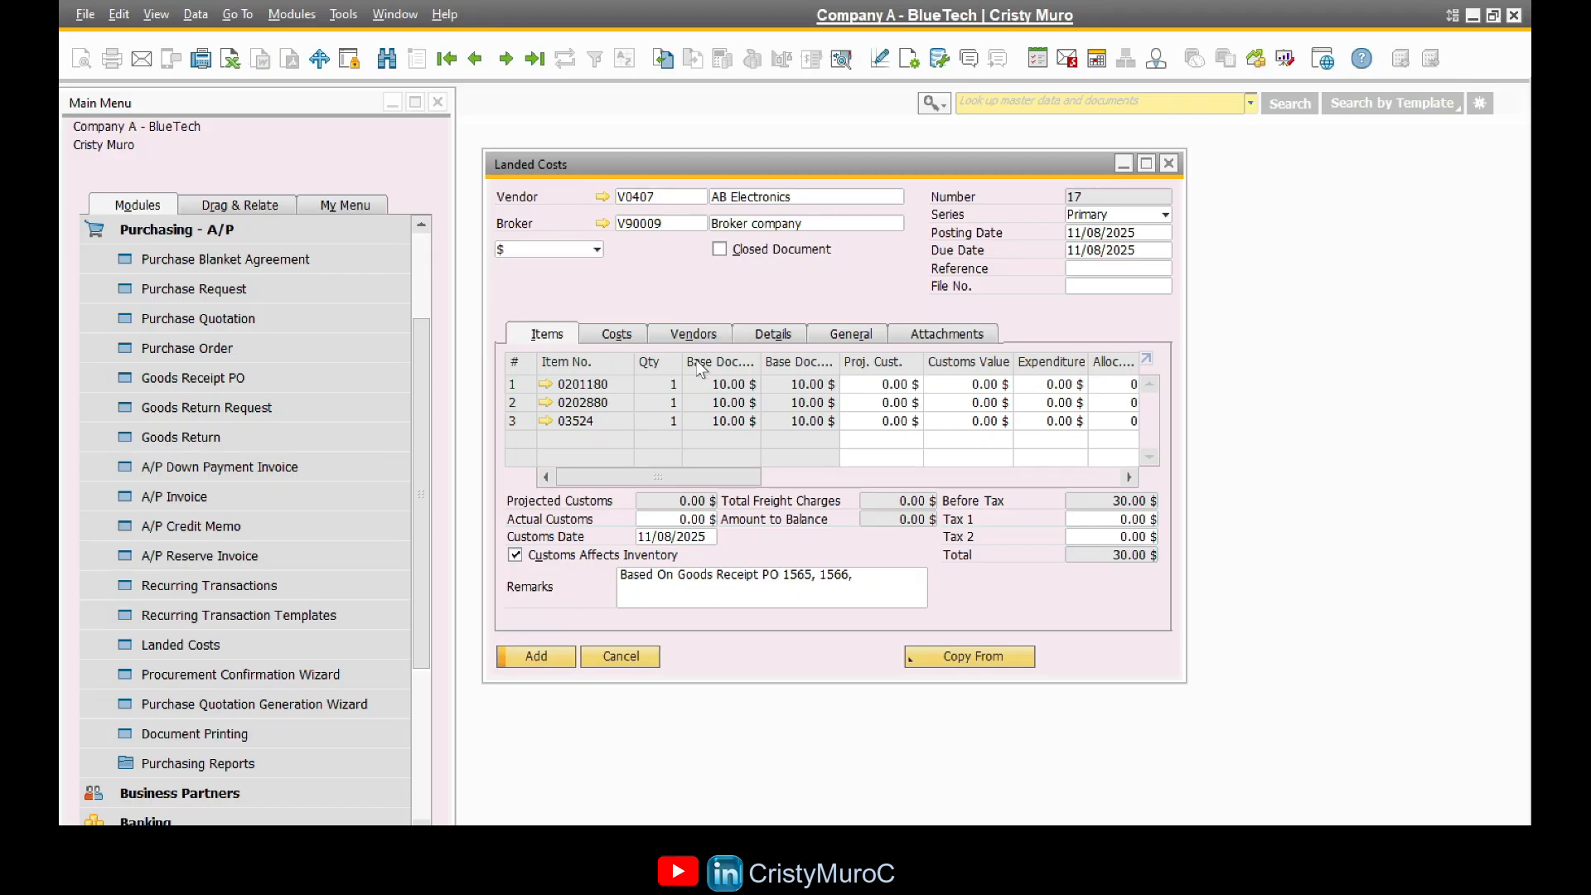
Step: Enter fixed costs of 200 for Shipping and 200 for Storage, and add the landed costs document
{"action": "left_click", "coordinate": [693, 335]}
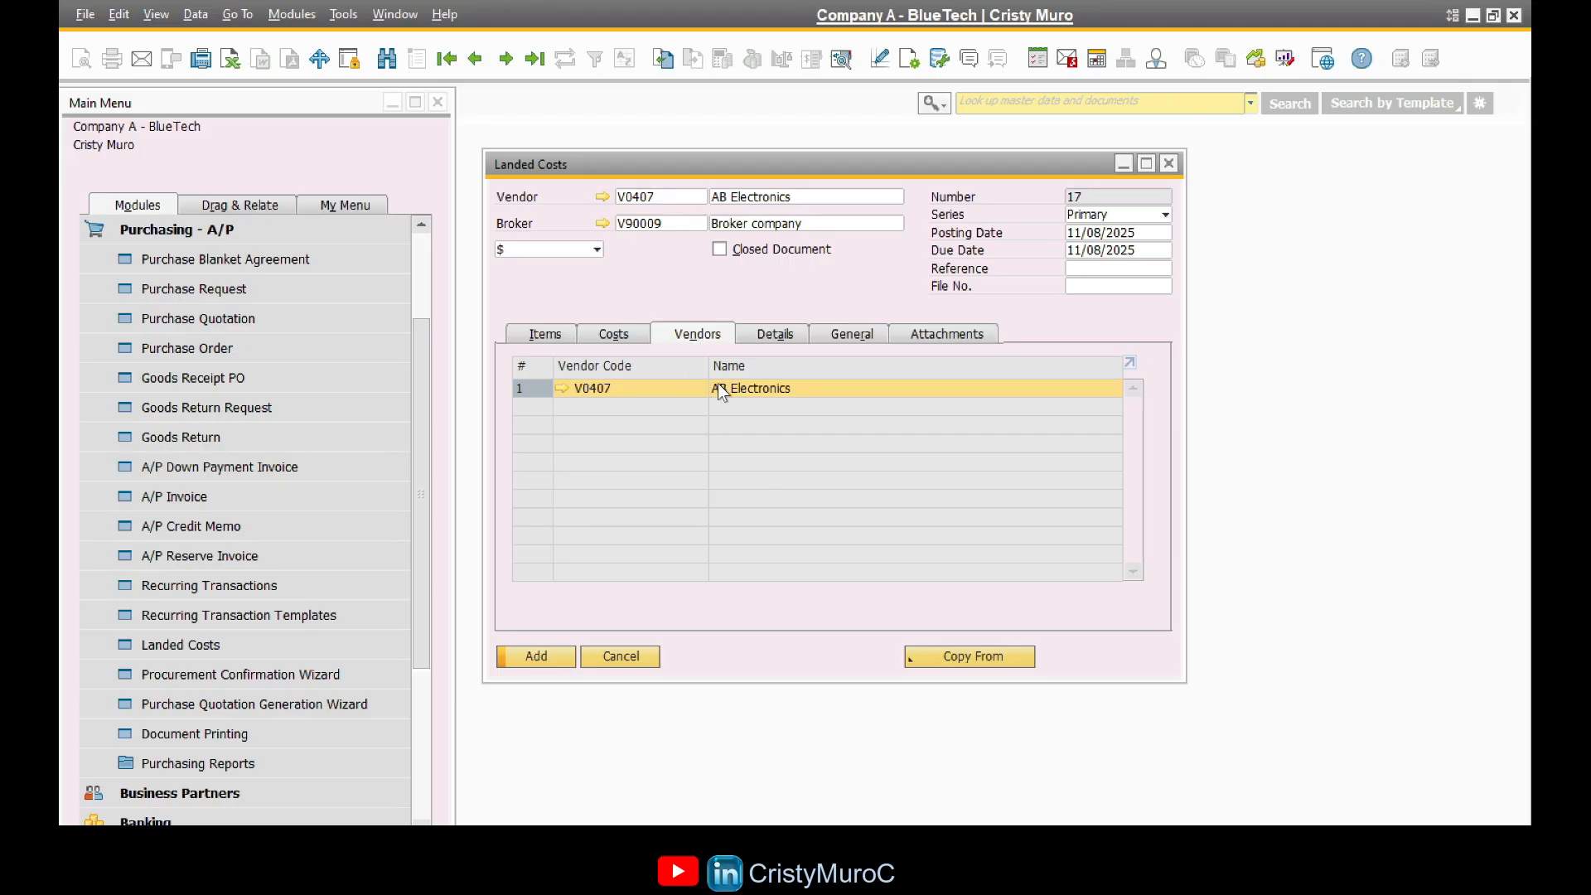
{"action": "left_click", "coordinate": [620, 335]}
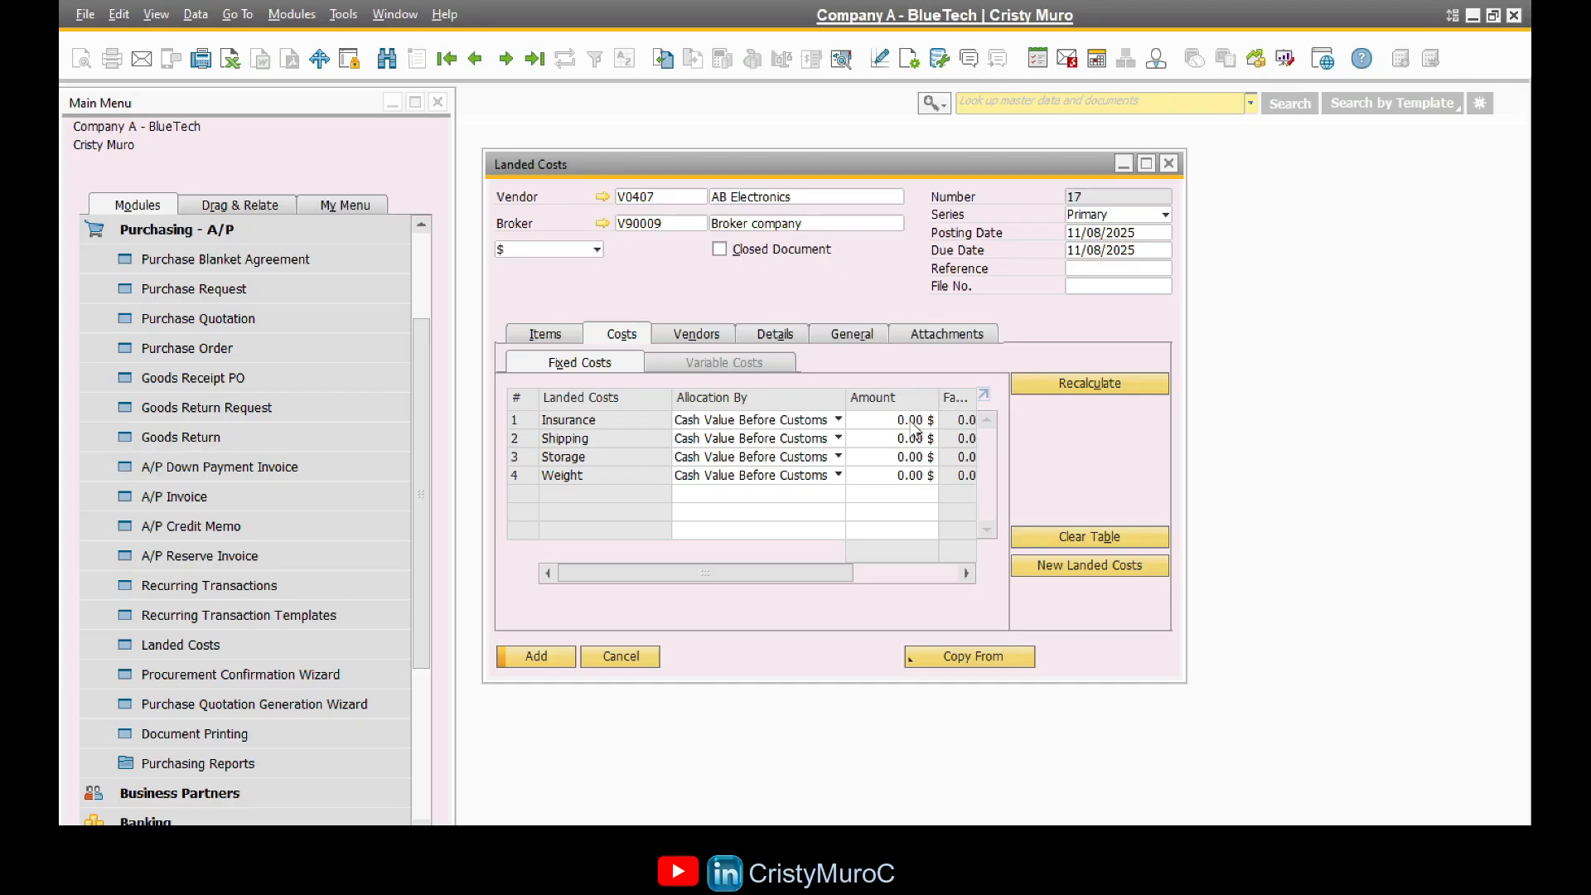
{"action": "left_click", "coordinate": [911, 437]}
{"action": "type", "text": "200"}
{"action": "key", "text": "Down"}
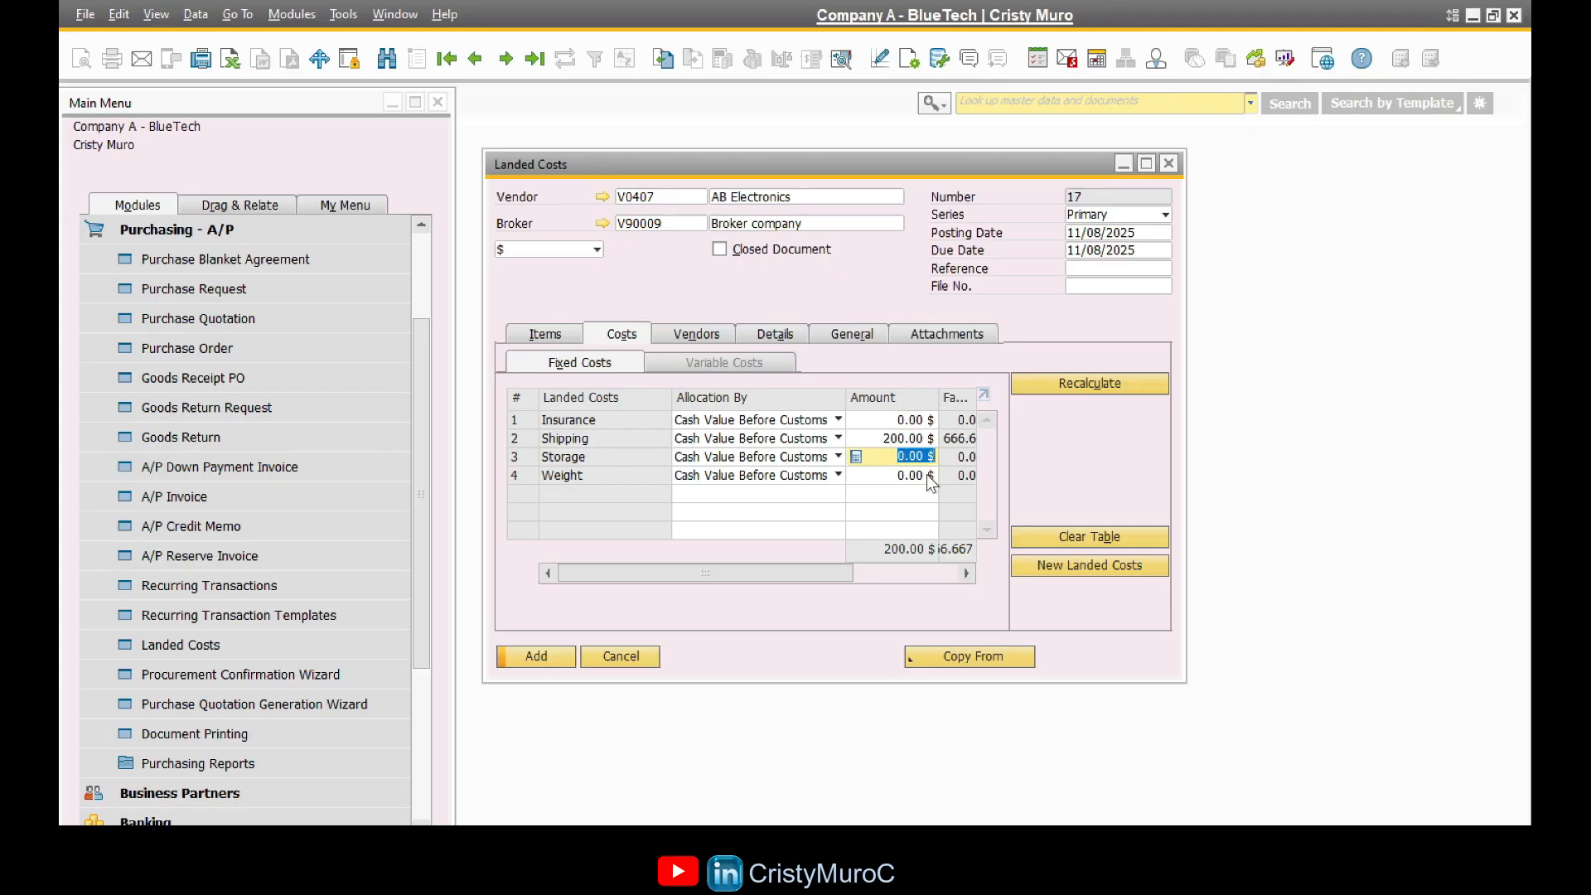
{"action": "type", "text": "200"}
{"action": "left_click", "coordinate": [562, 655]}
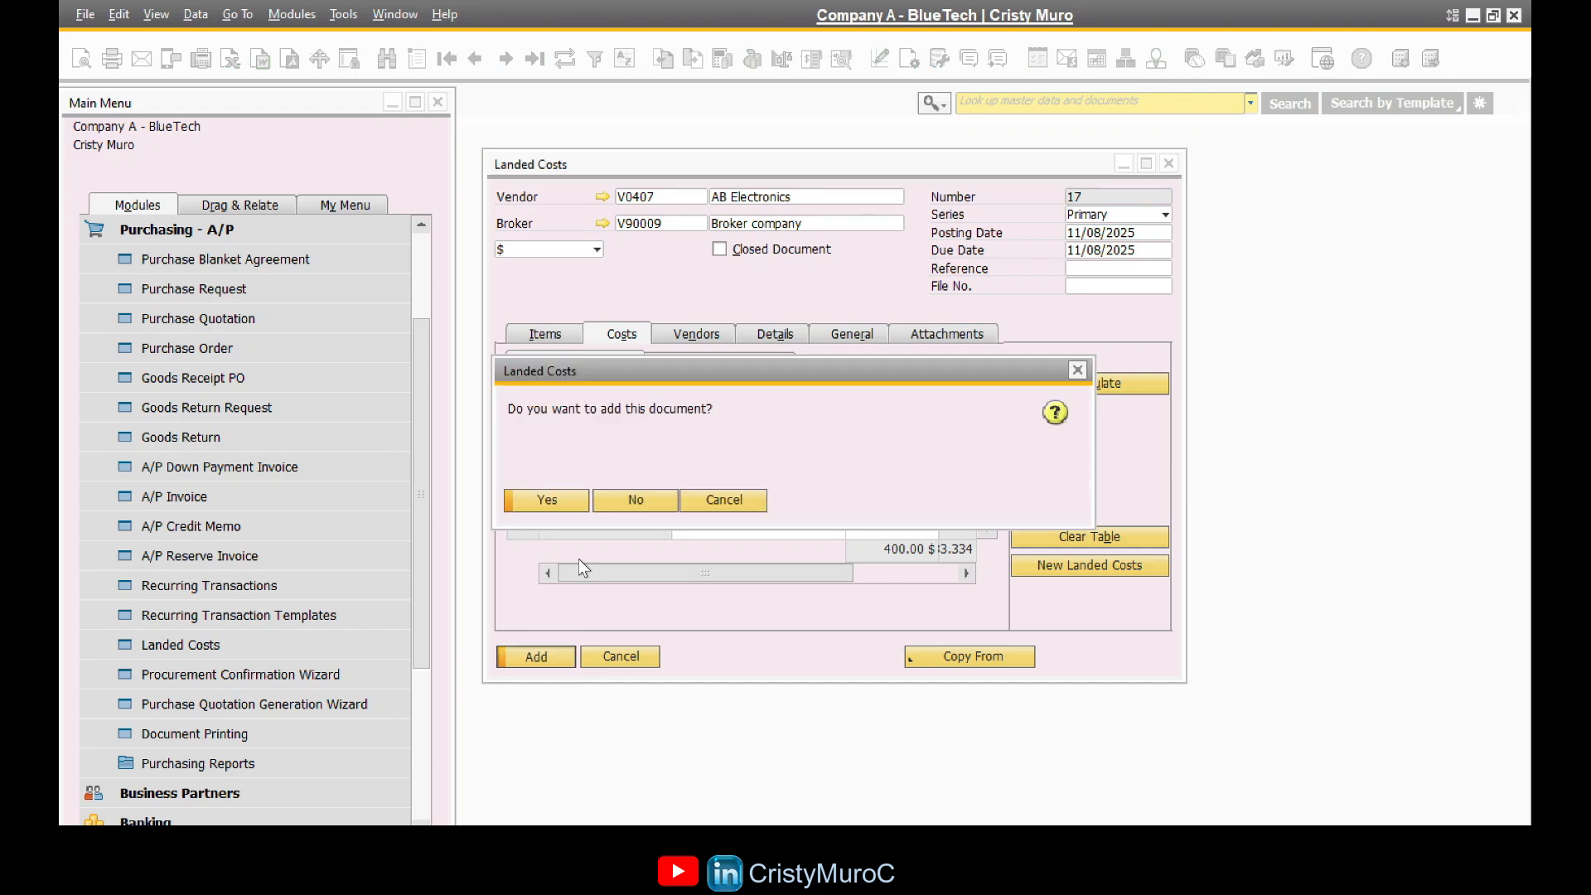
{"action": "left_click", "coordinate": [549, 503]}
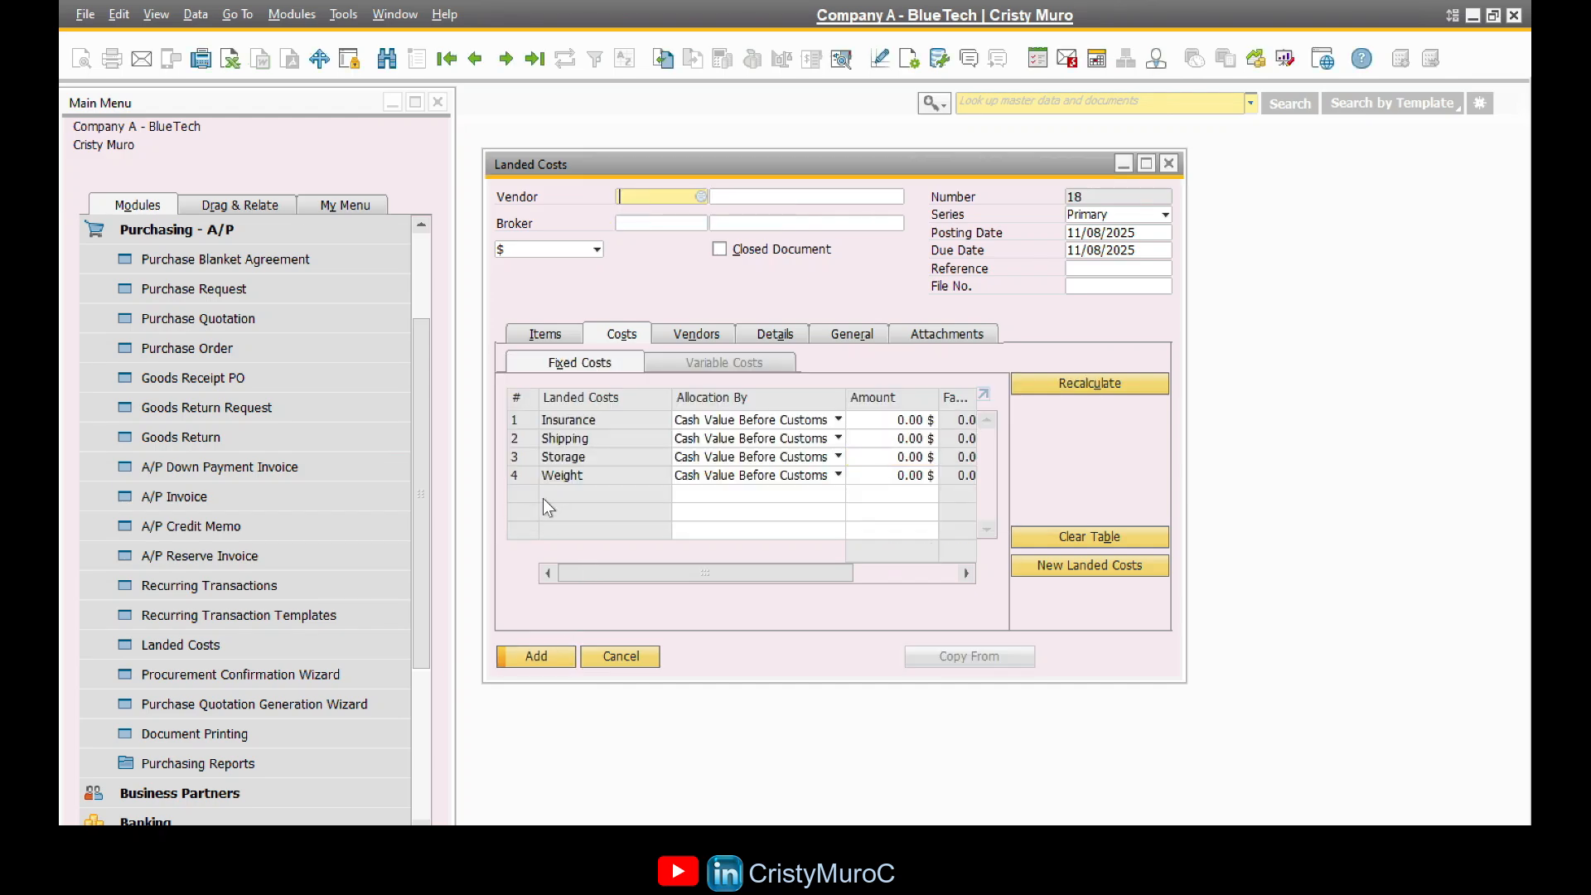
Step: Fill the new landed costs document with vendor V0407 (AB Electronics) and copy in Goods Receipt PO 1567
{"action": "left_click", "coordinate": [560, 333]}
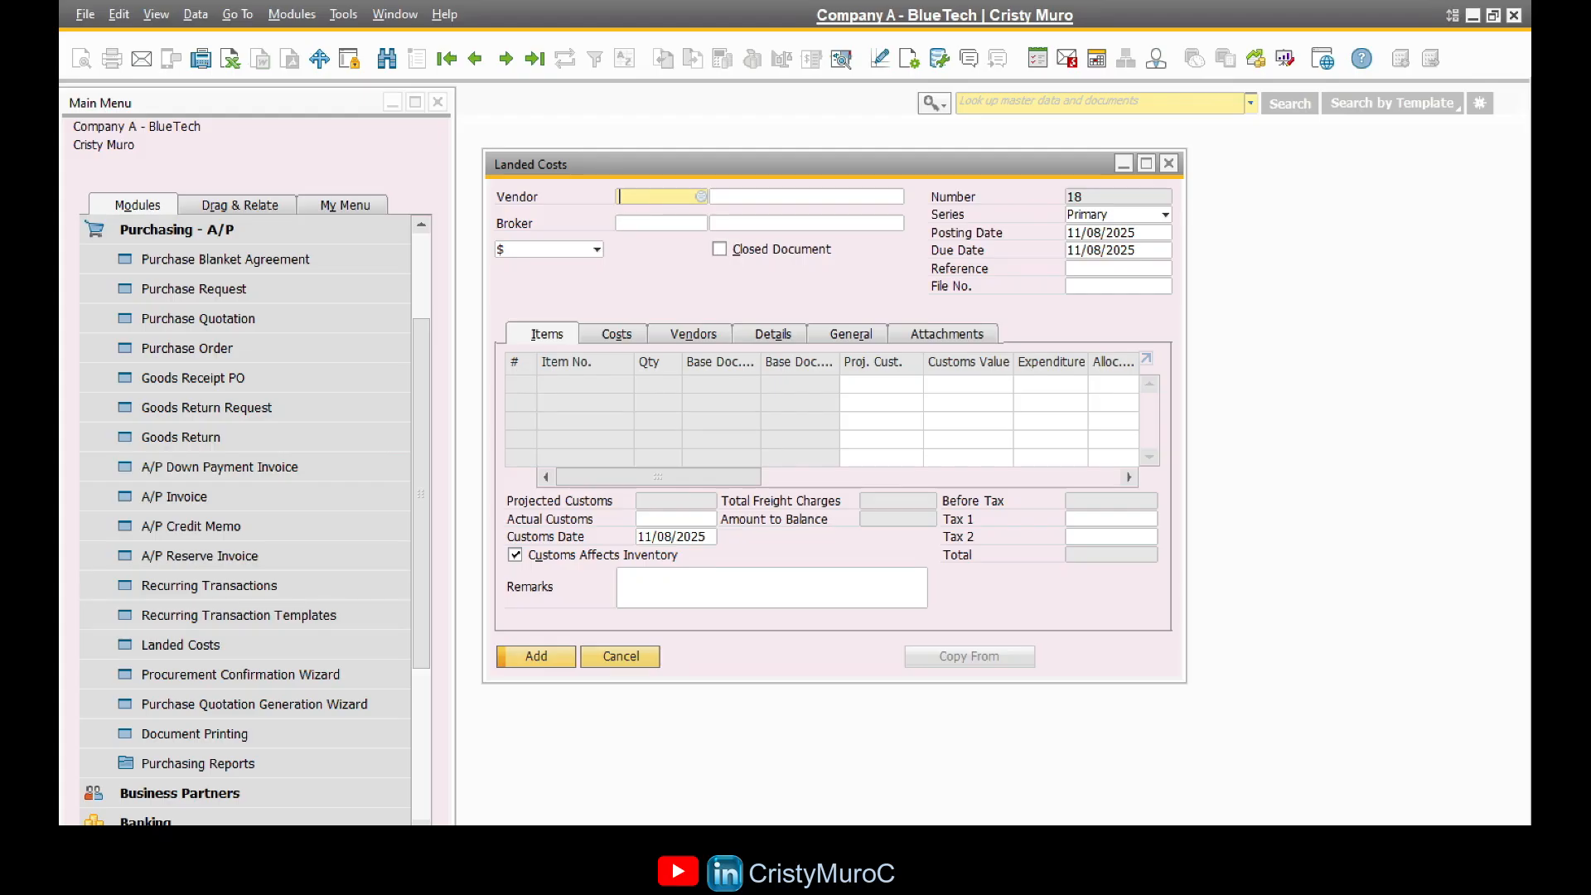
{"action": "type", "text": "V0407"}
{"action": "key", "text": "Tab"}
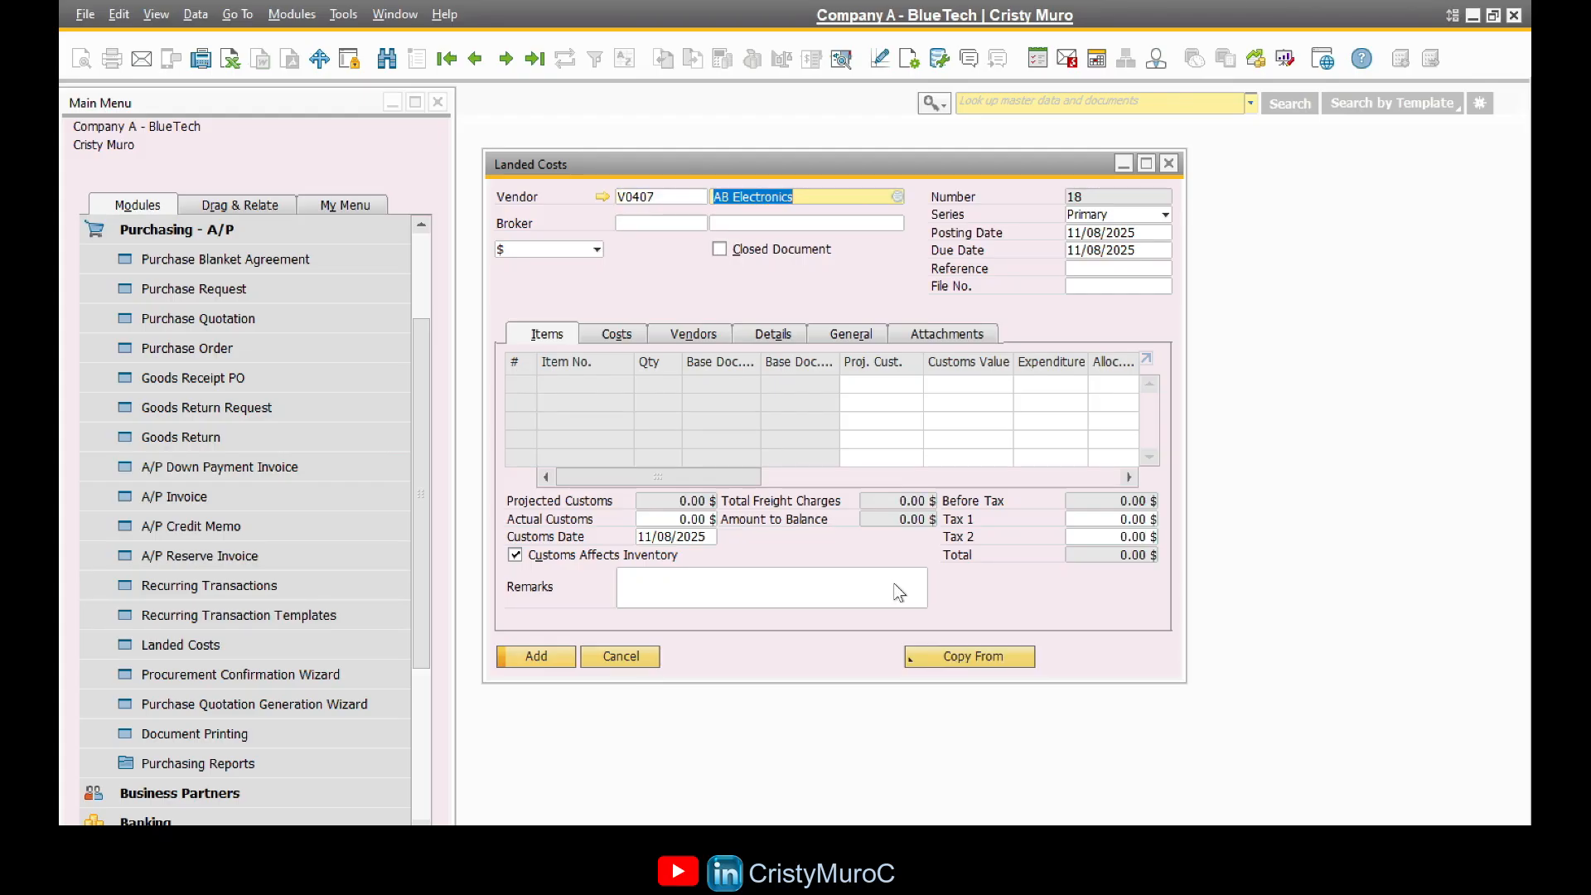
{"action": "left_click", "coordinate": [971, 658]}
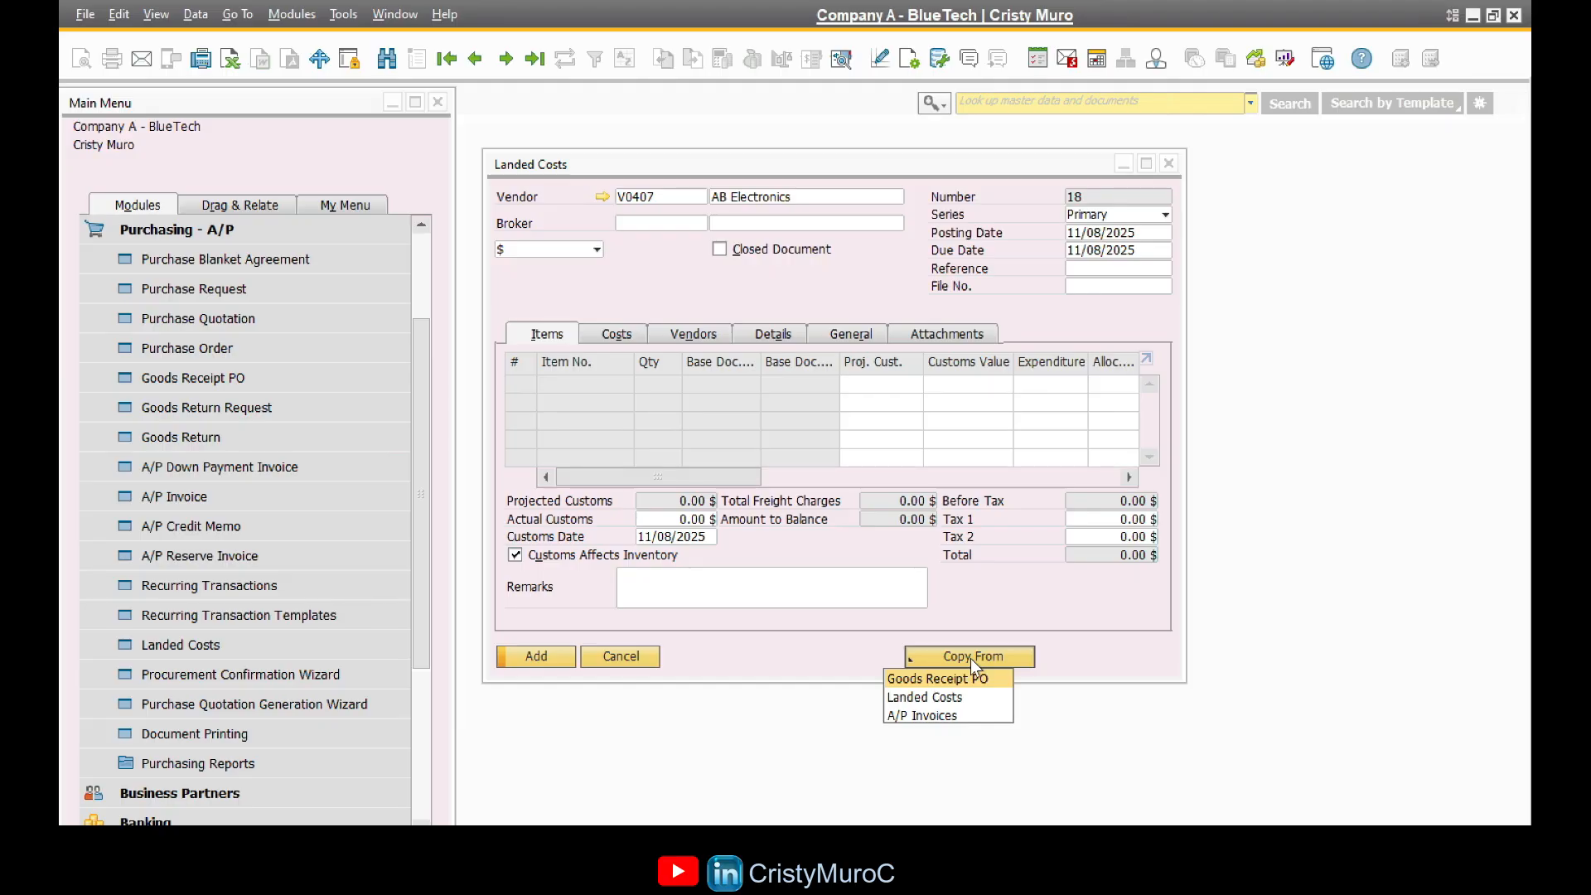
{"action": "left_click", "coordinate": [978, 680]}
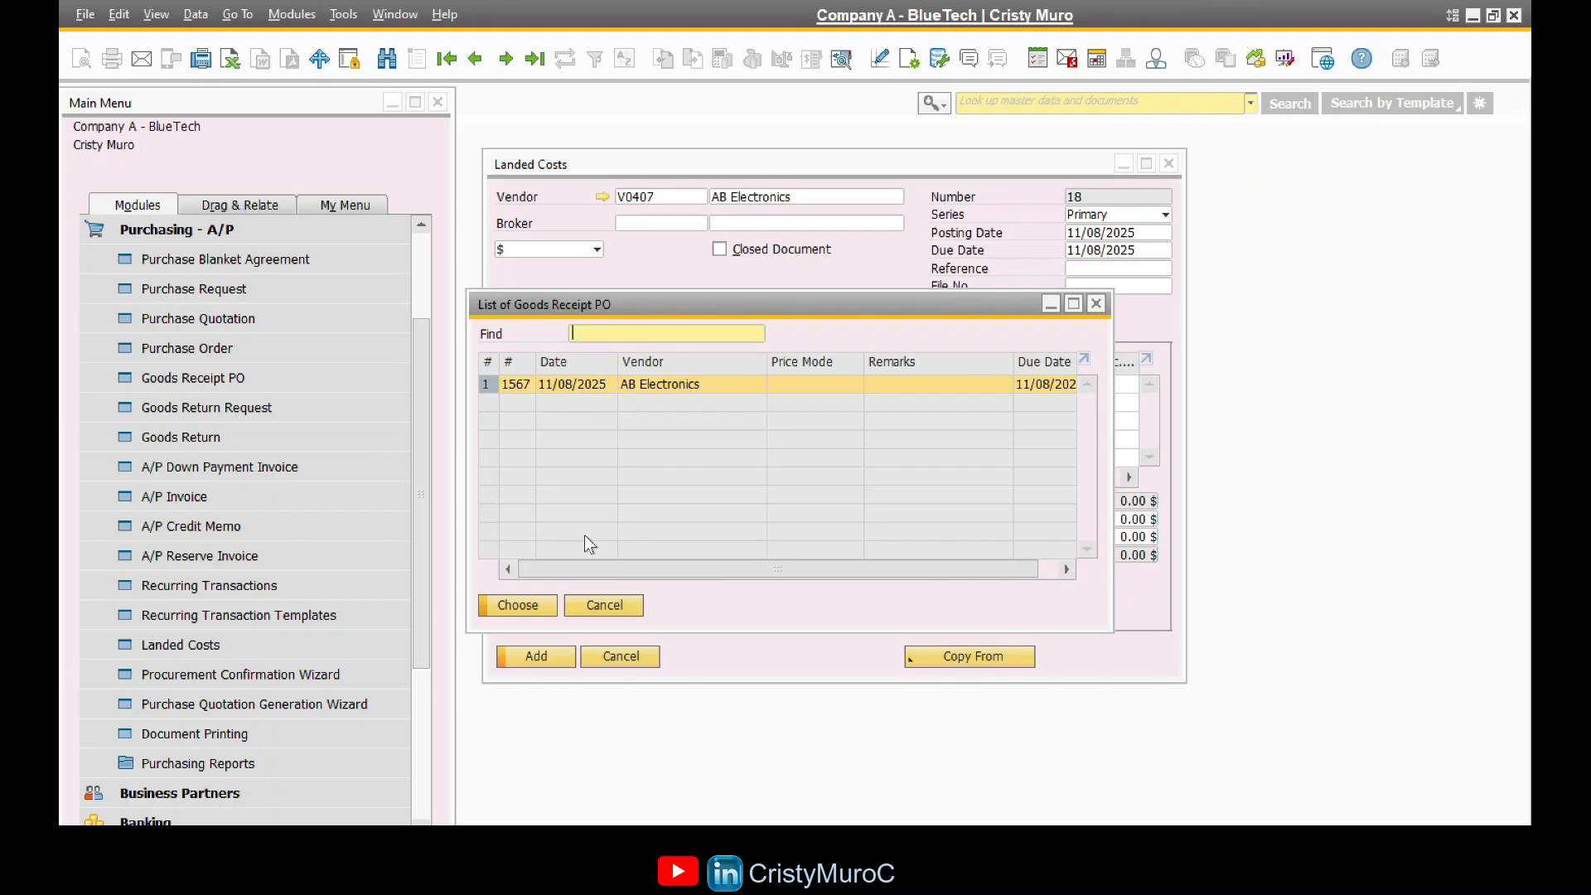
{"action": "left_click", "coordinate": [531, 605]}
Step: Include V0408 (OceanView Foods) as a second vendor in the landed costs document, keeping the previously selected vendor
{"action": "left_click", "coordinate": [680, 195]}
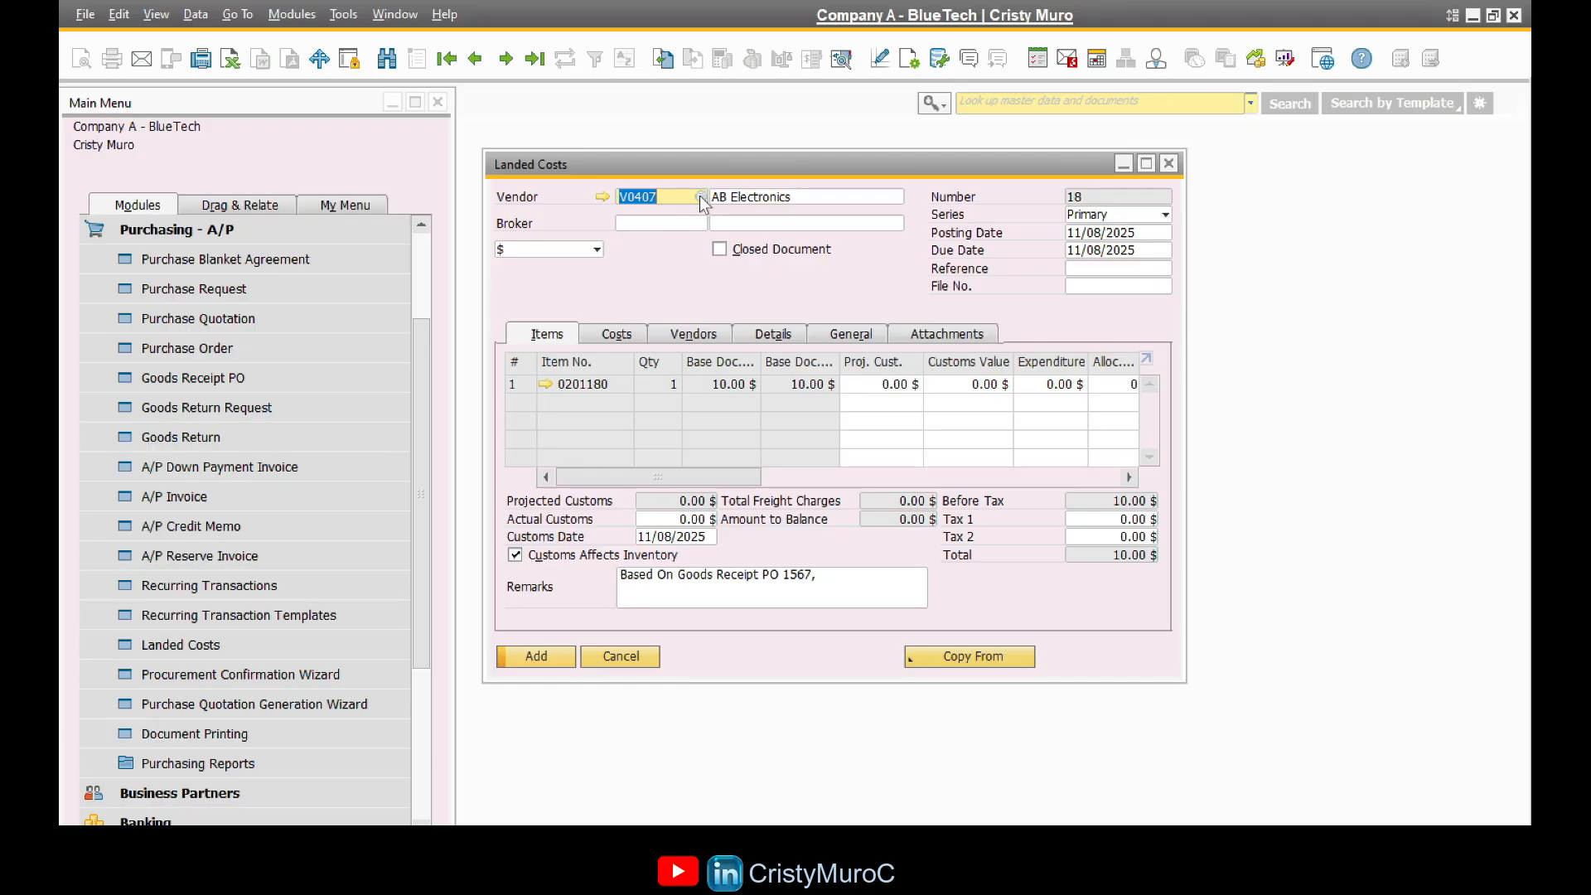
{"action": "type", "text": "V0408"}
{"action": "key", "text": "Tab"}
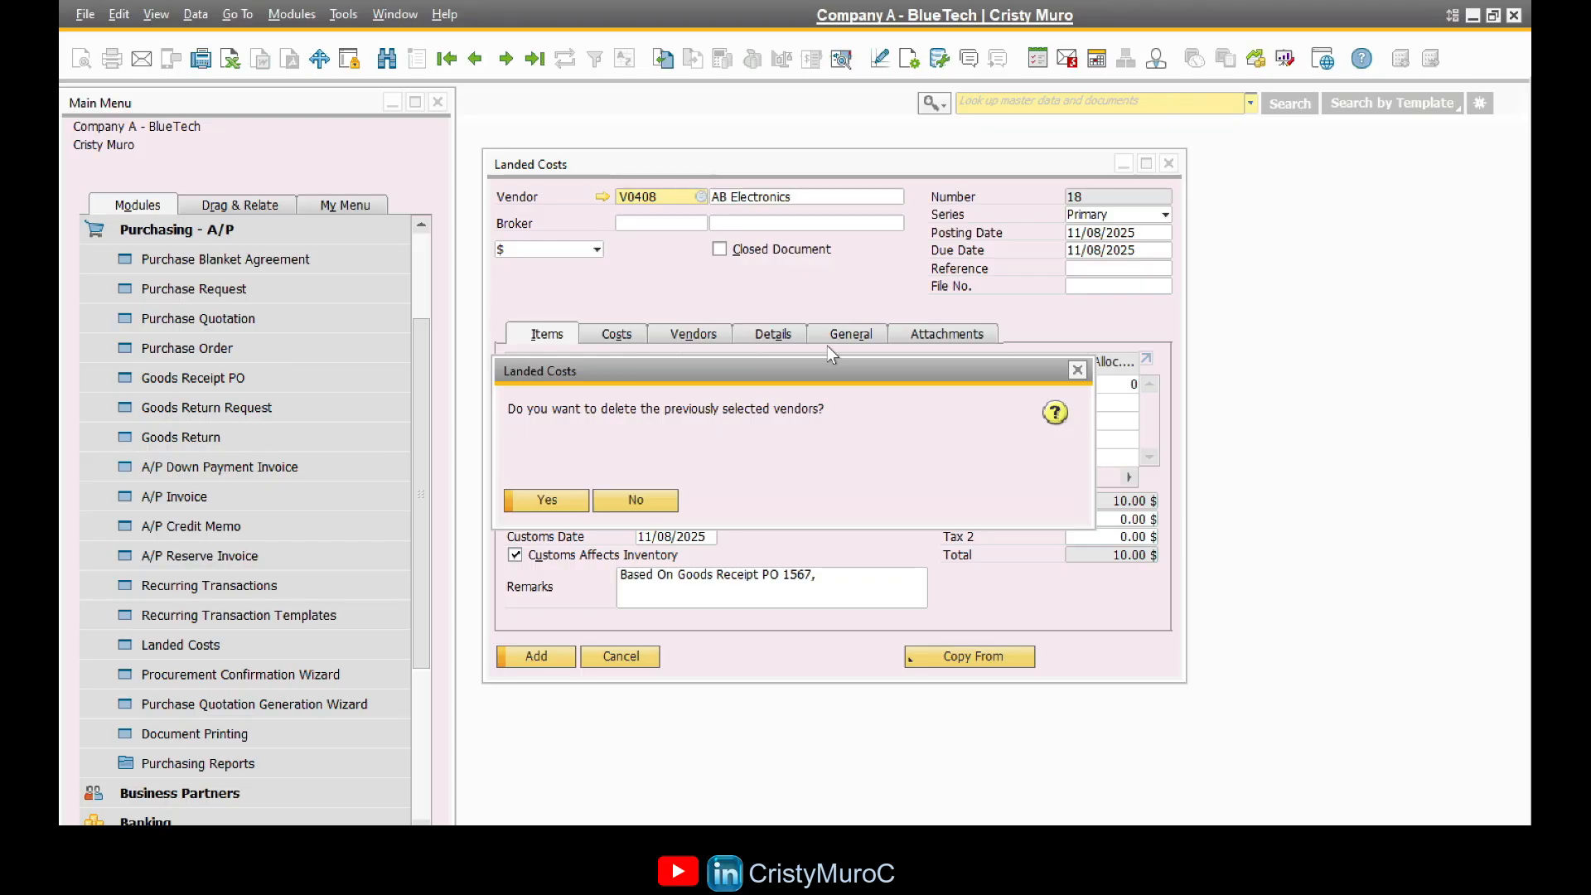
{"action": "left_click", "coordinate": [643, 499]}
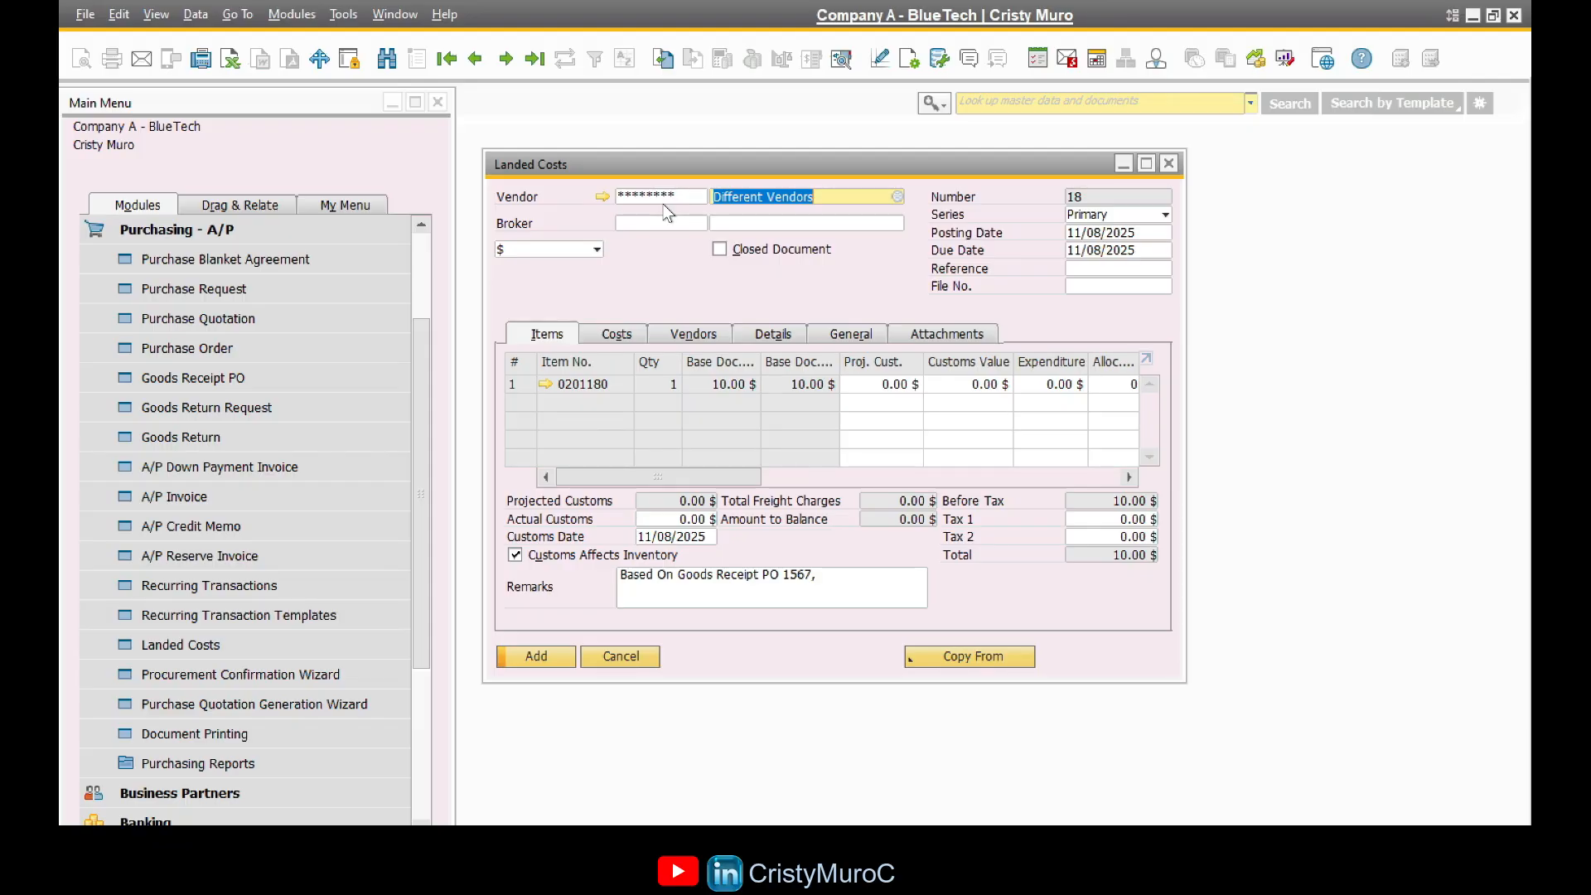
Step: Copy Goods Receipt PO 1568 from OceanView Foods into the document, keeping the previously selected items
{"action": "left_click", "coordinate": [987, 656]}
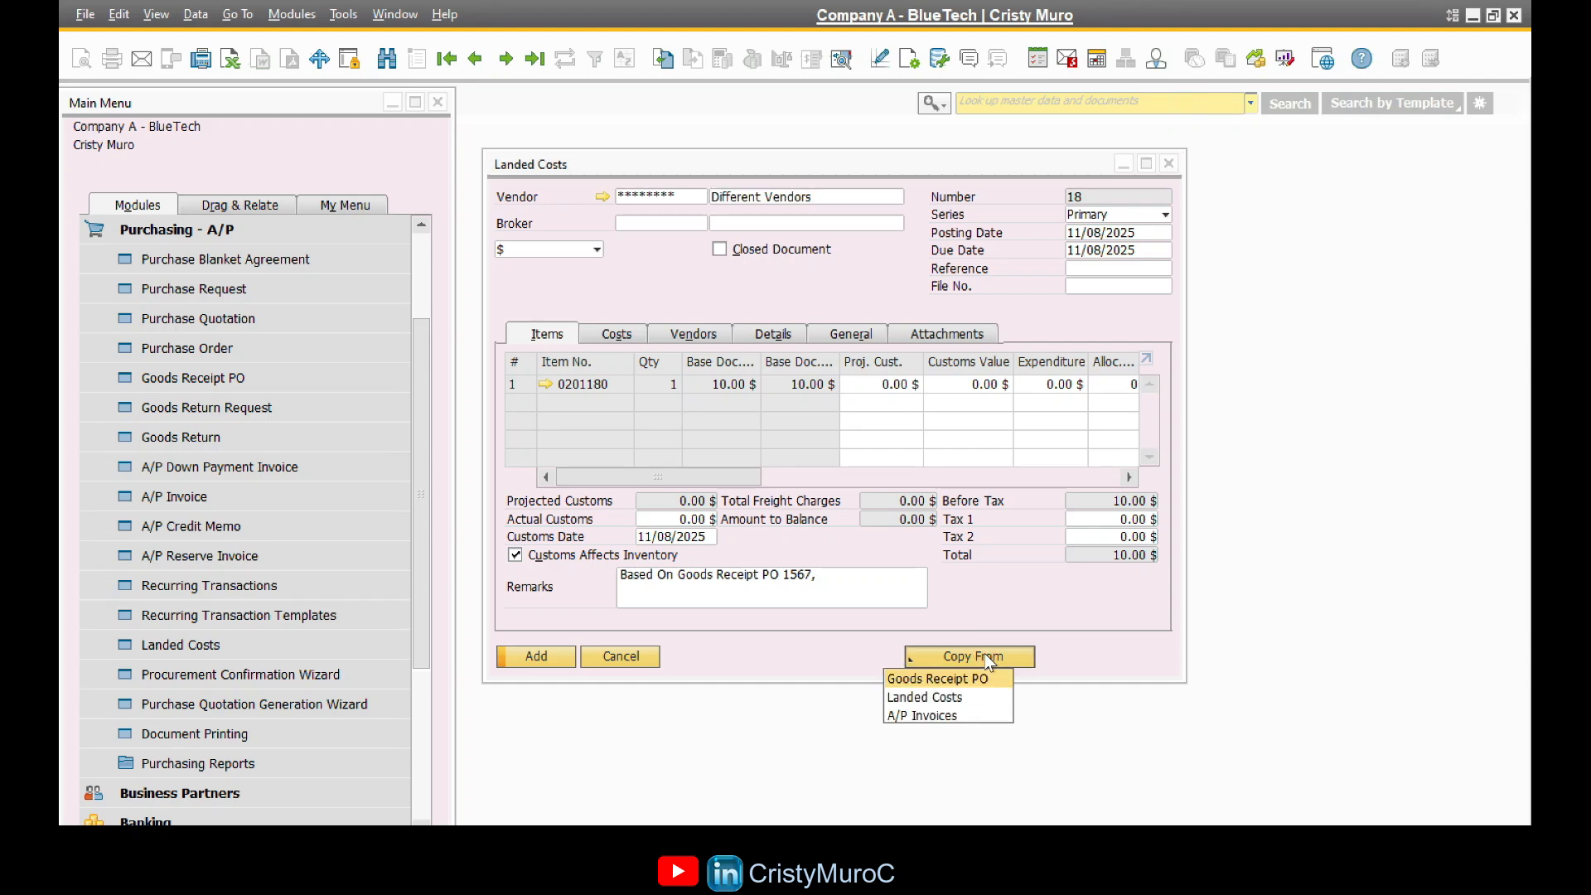
{"action": "left_click", "coordinate": [968, 676]}
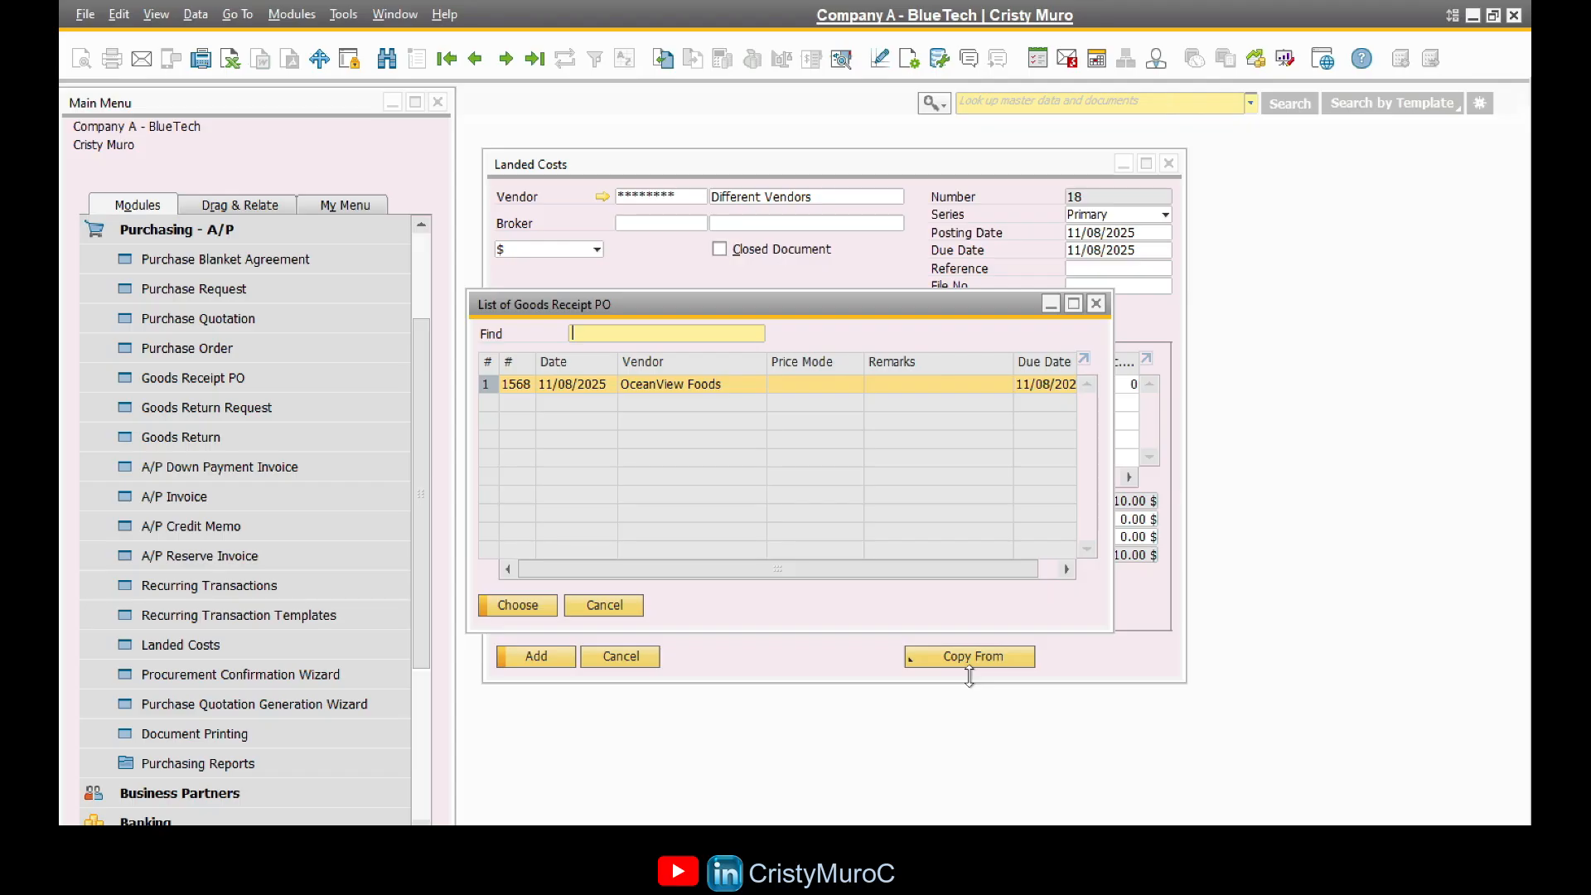
{"action": "left_click", "coordinate": [535, 606]}
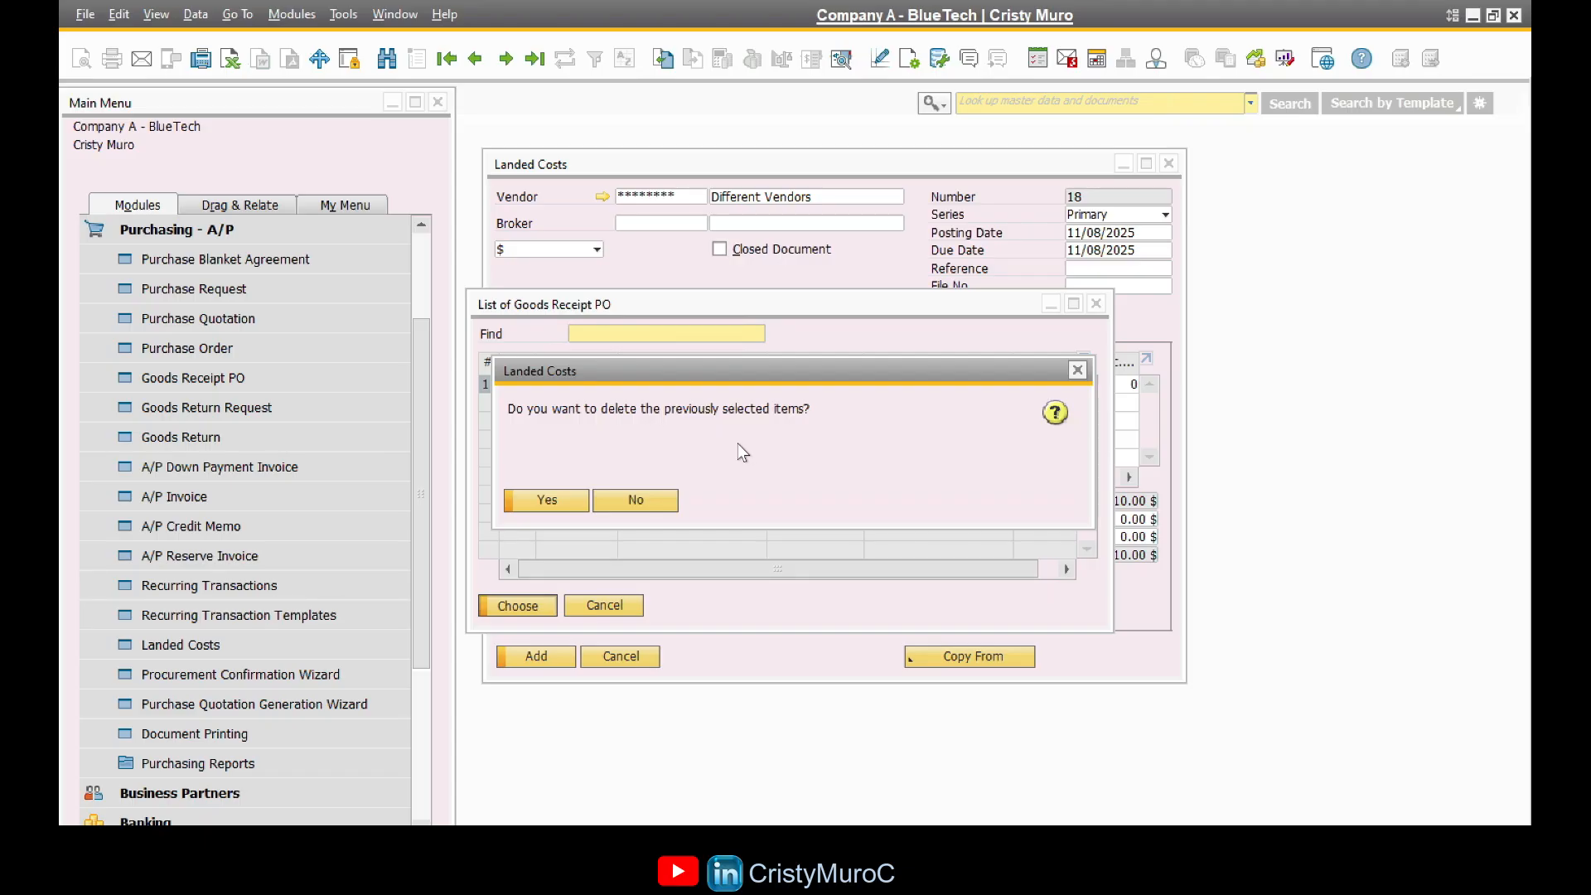
{"action": "left_click", "coordinate": [646, 500]}
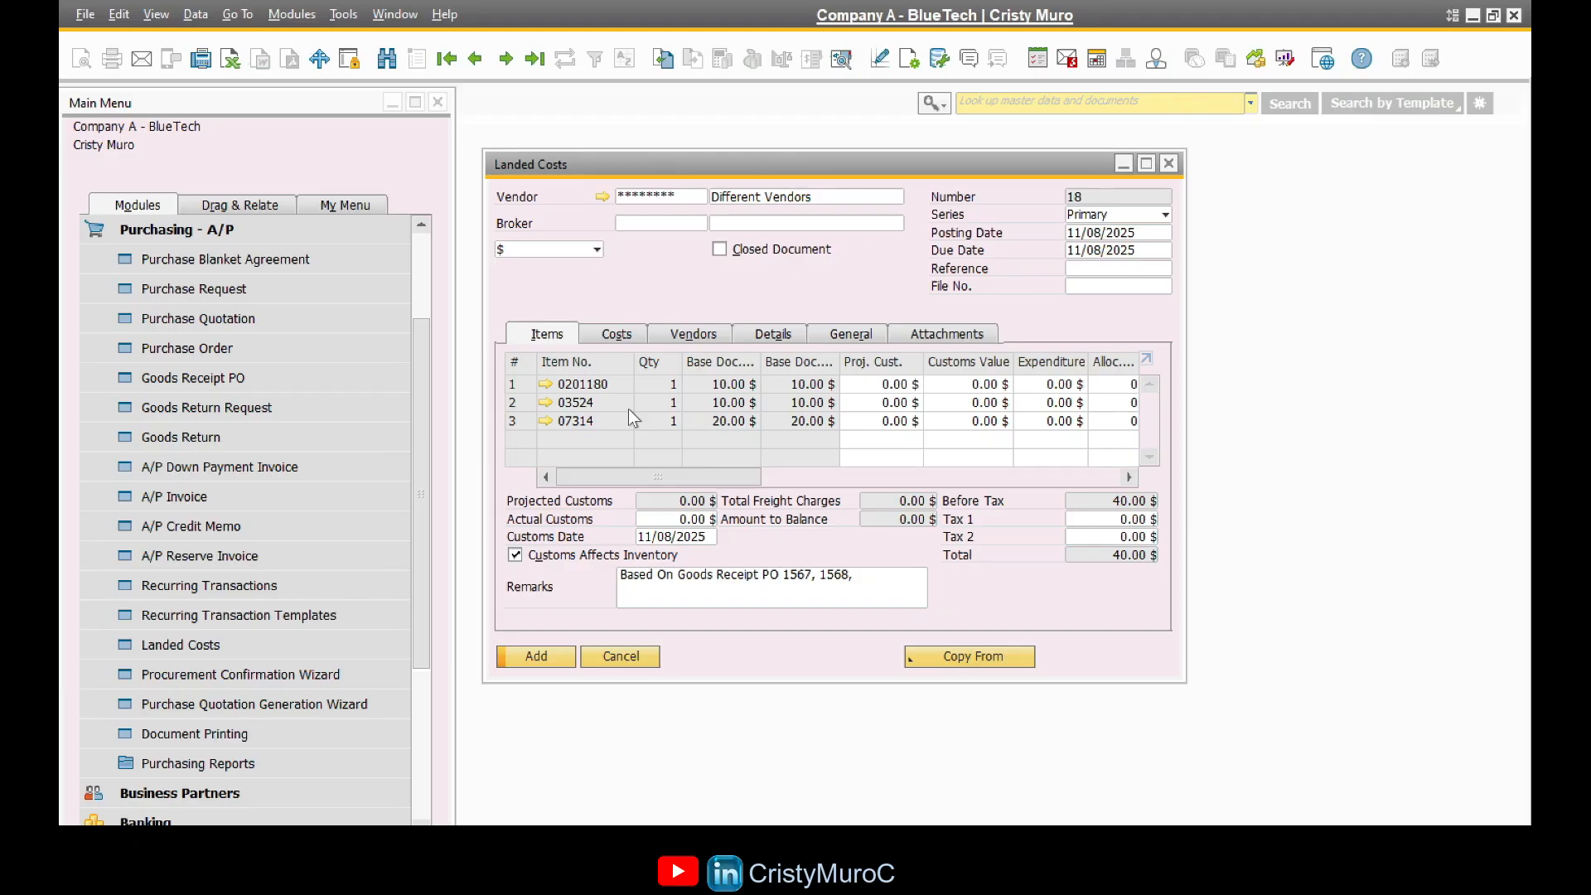
Step: Enter fixed costs of 1000 for Shipping and 1000 for Storage, and add the two-vendor landed costs document
{"action": "left_click", "coordinate": [690, 335]}
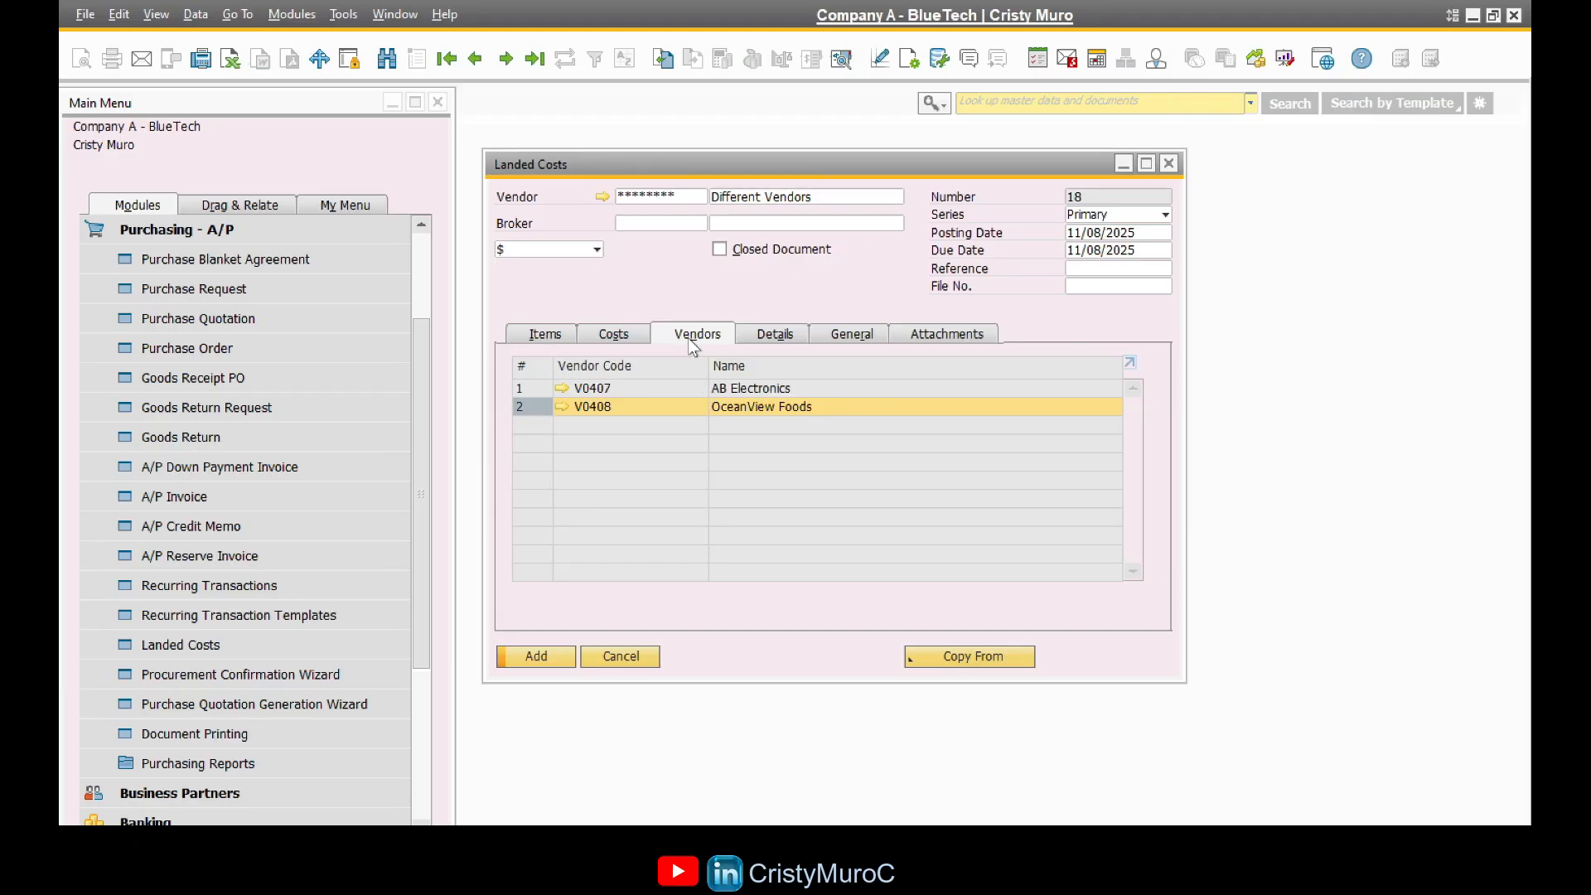
{"action": "left_click", "coordinate": [635, 335]}
{"action": "left_click", "coordinate": [909, 428]}
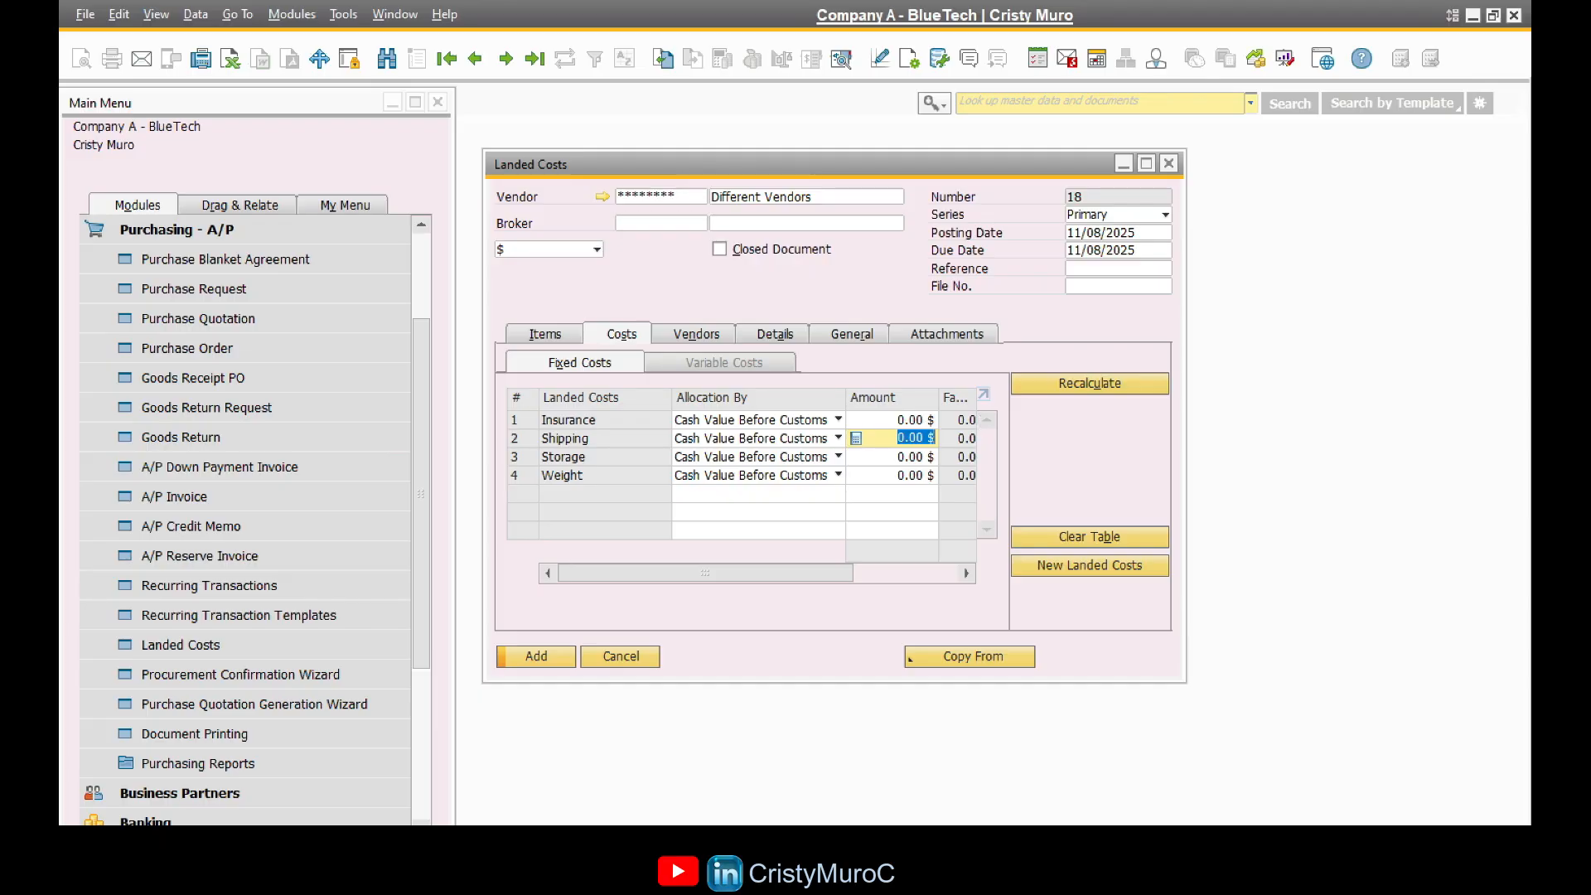
{"action": "type", "text": "1000"}
{"action": "key", "text": "Tab"}
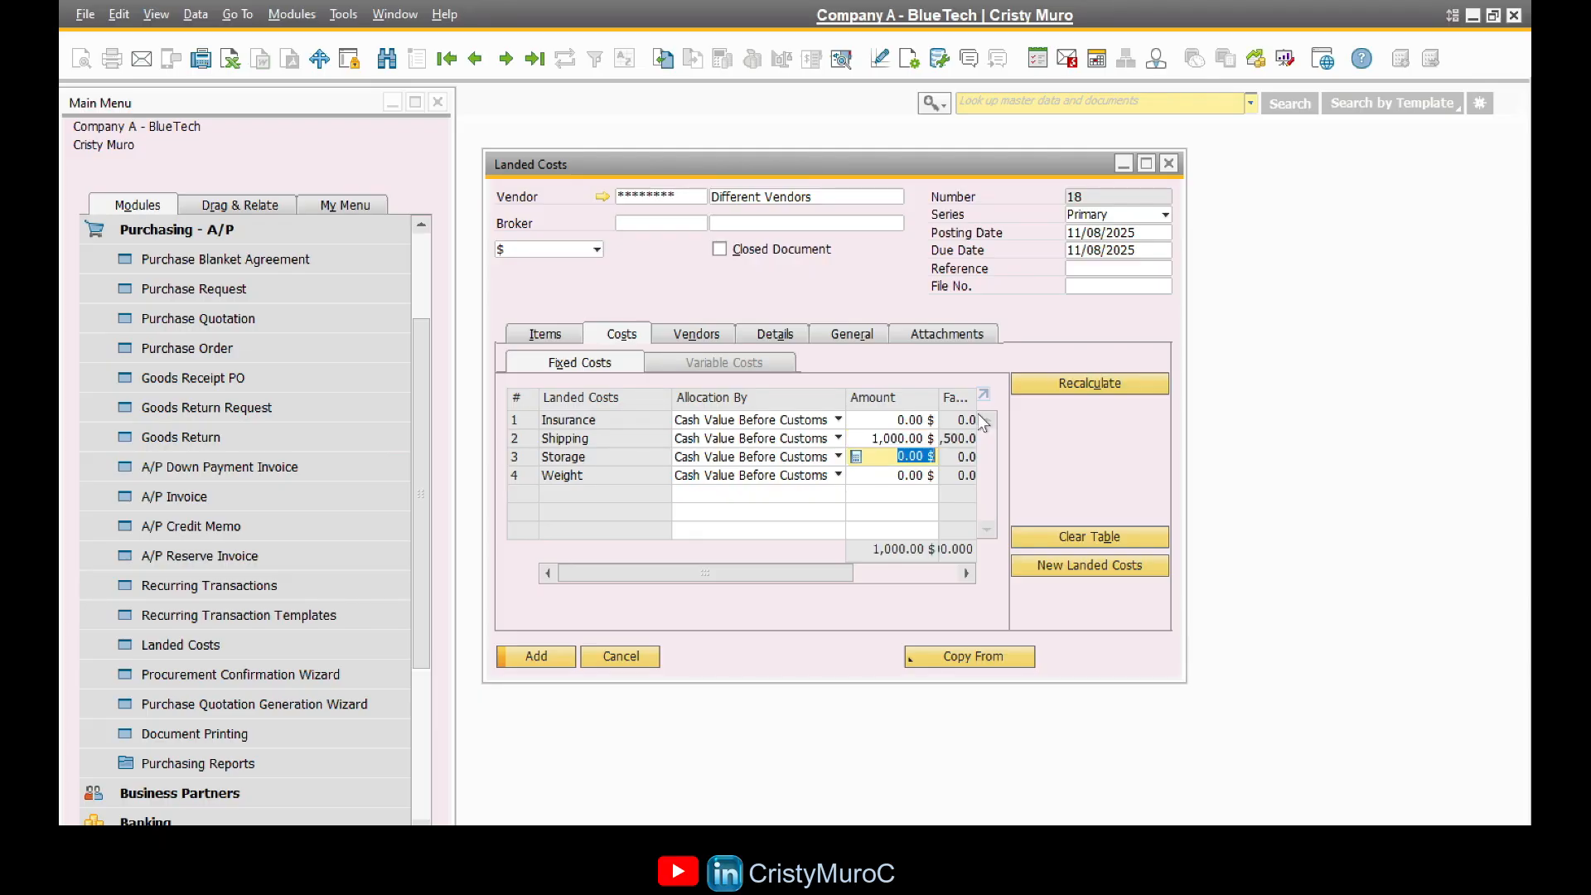
{"action": "type", "text": "1000"}
{"action": "left_click", "coordinate": [565, 657]}
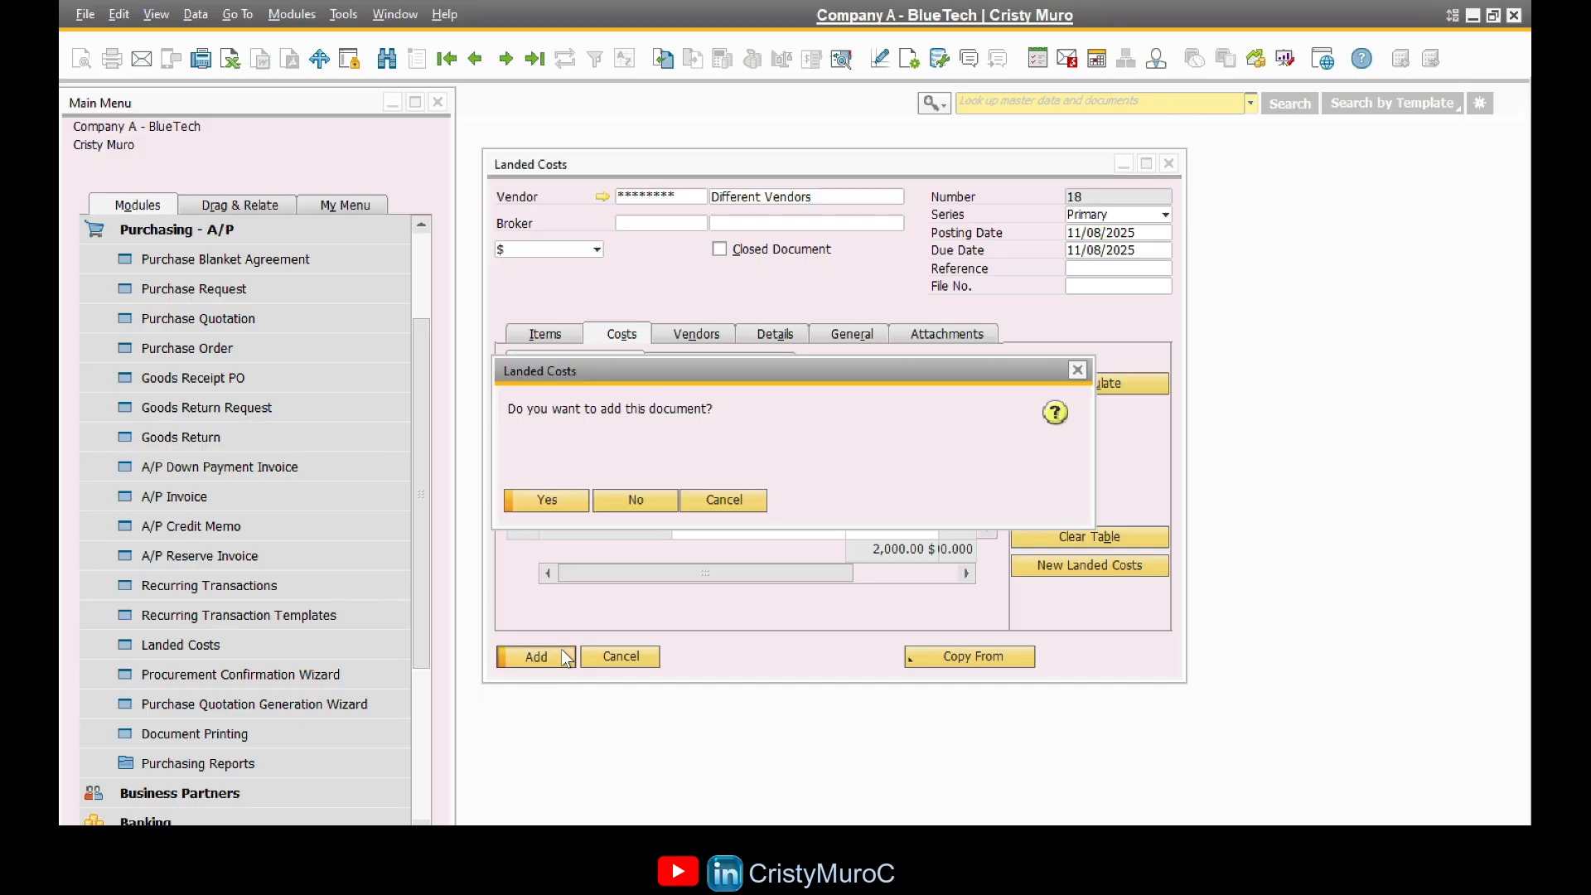
{"action": "left_click", "coordinate": [550, 499]}
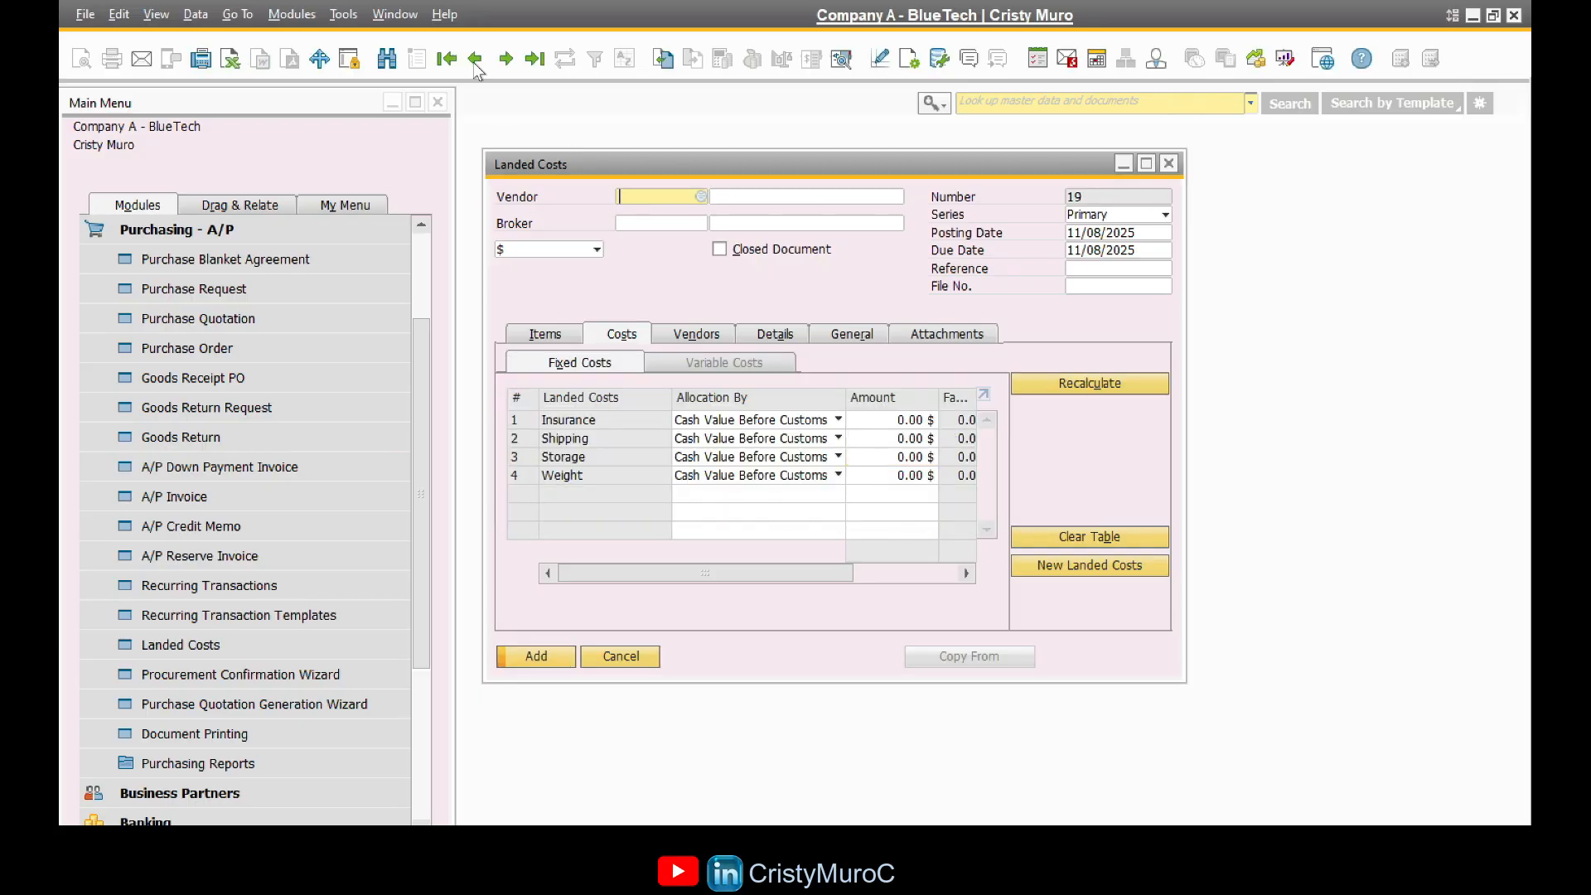
Step: Bring up the last added landed costs document and open its relationship map
{"action": "left_click", "coordinate": [476, 64]}
{"action": "right_click", "coordinate": [651, 277]}
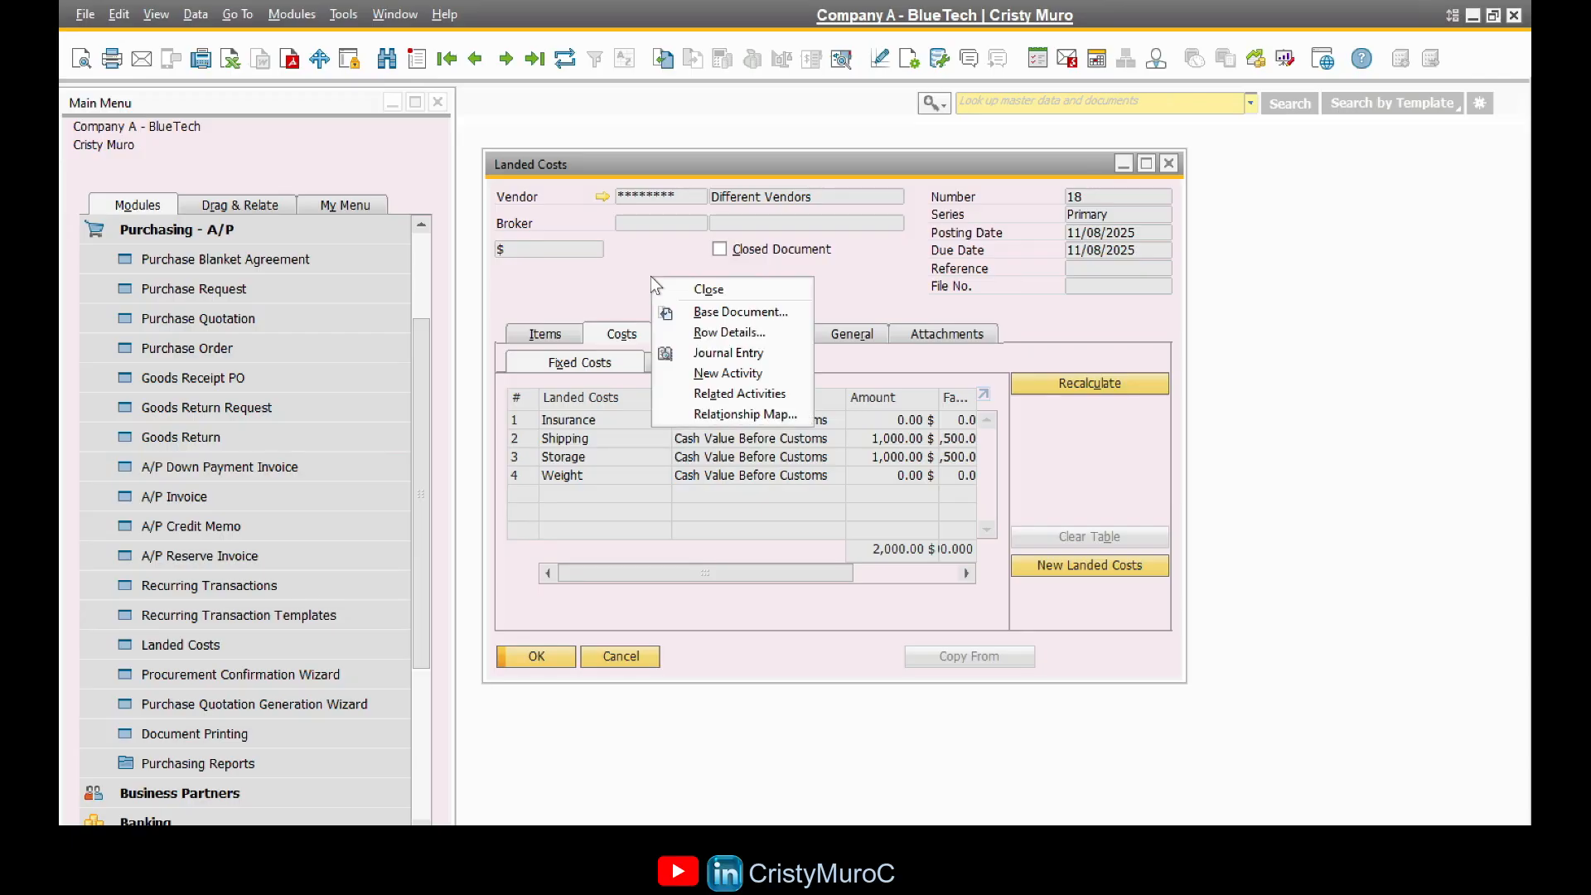
{"action": "left_click", "coordinate": [748, 413]}
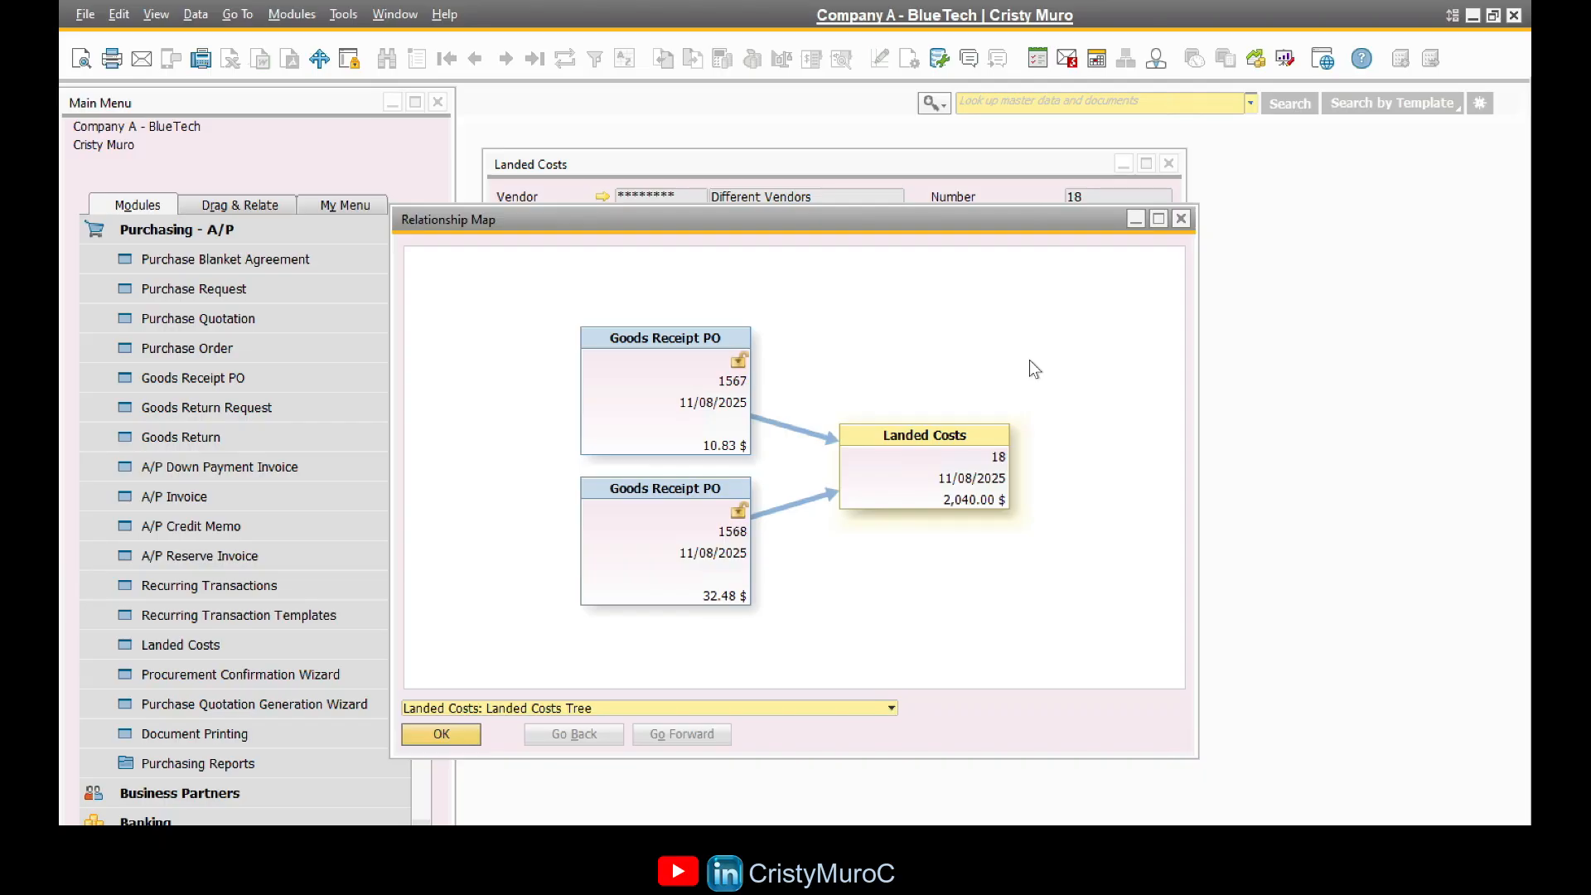
Step: Examine Goods Receipt POs 1567 and 1568 from the relationship map, closing each document after viewing it
{"action": "left_click", "coordinate": [645, 385]}
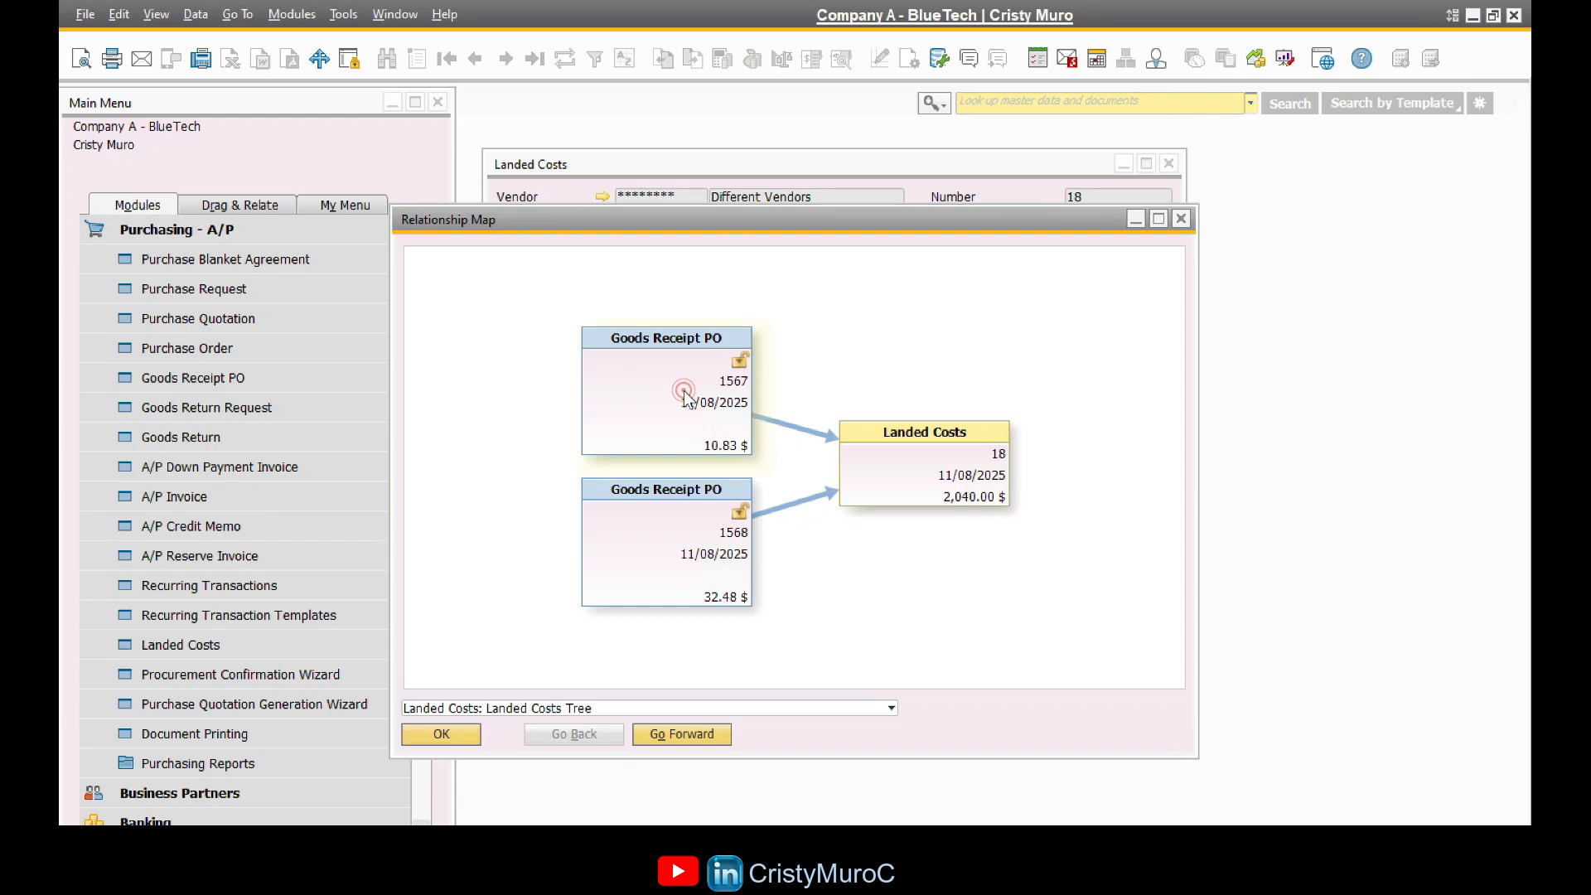
{"action": "double_click", "coordinate": [685, 392]}
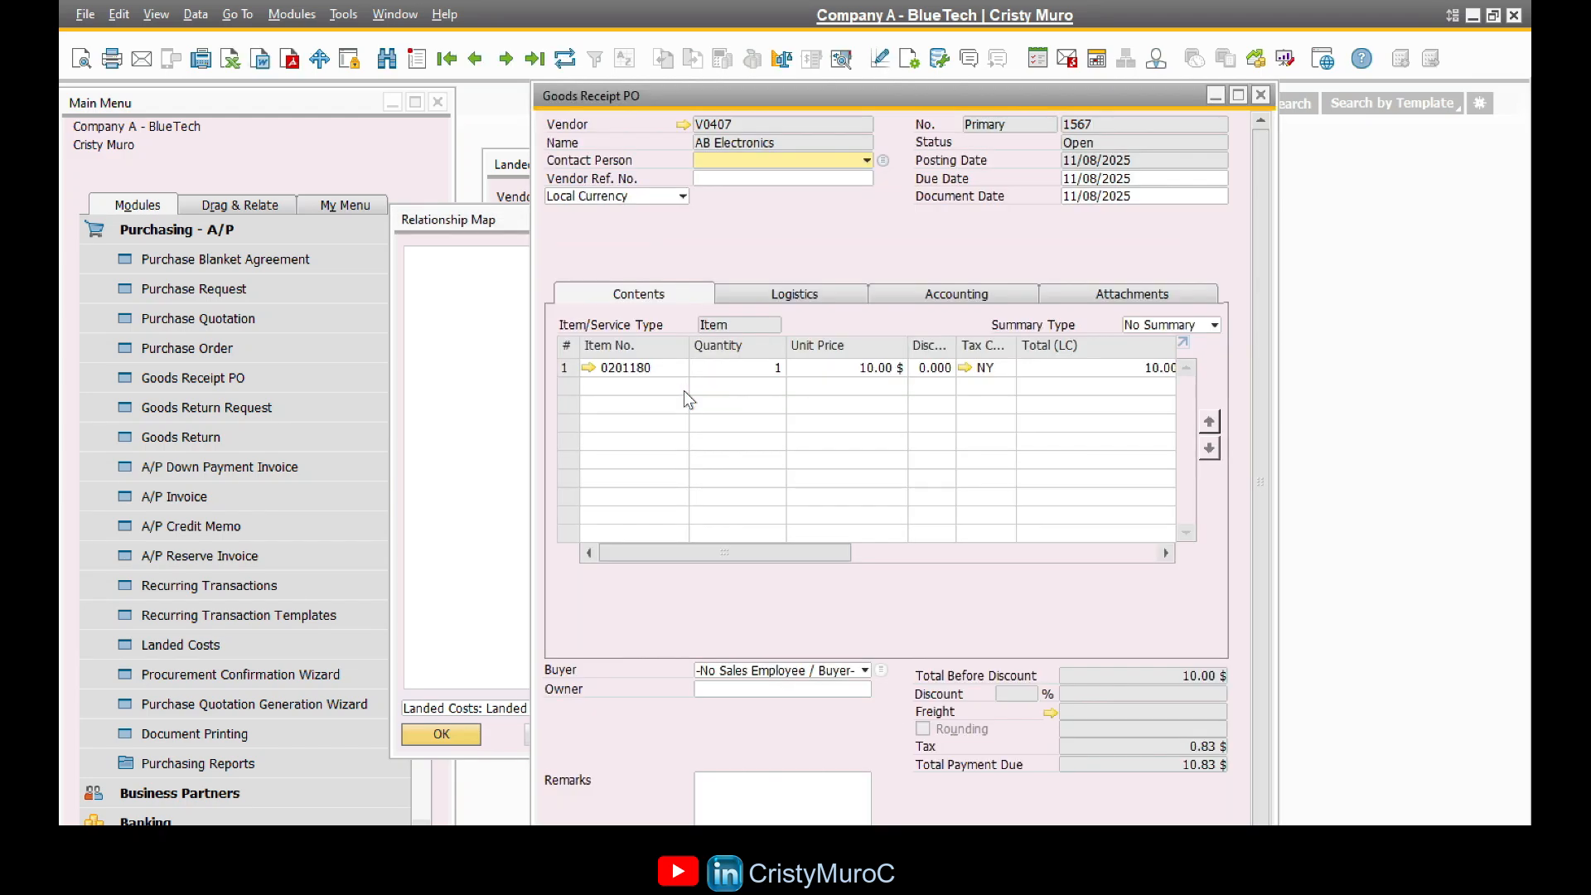
{"action": "key", "text": "Escape"}
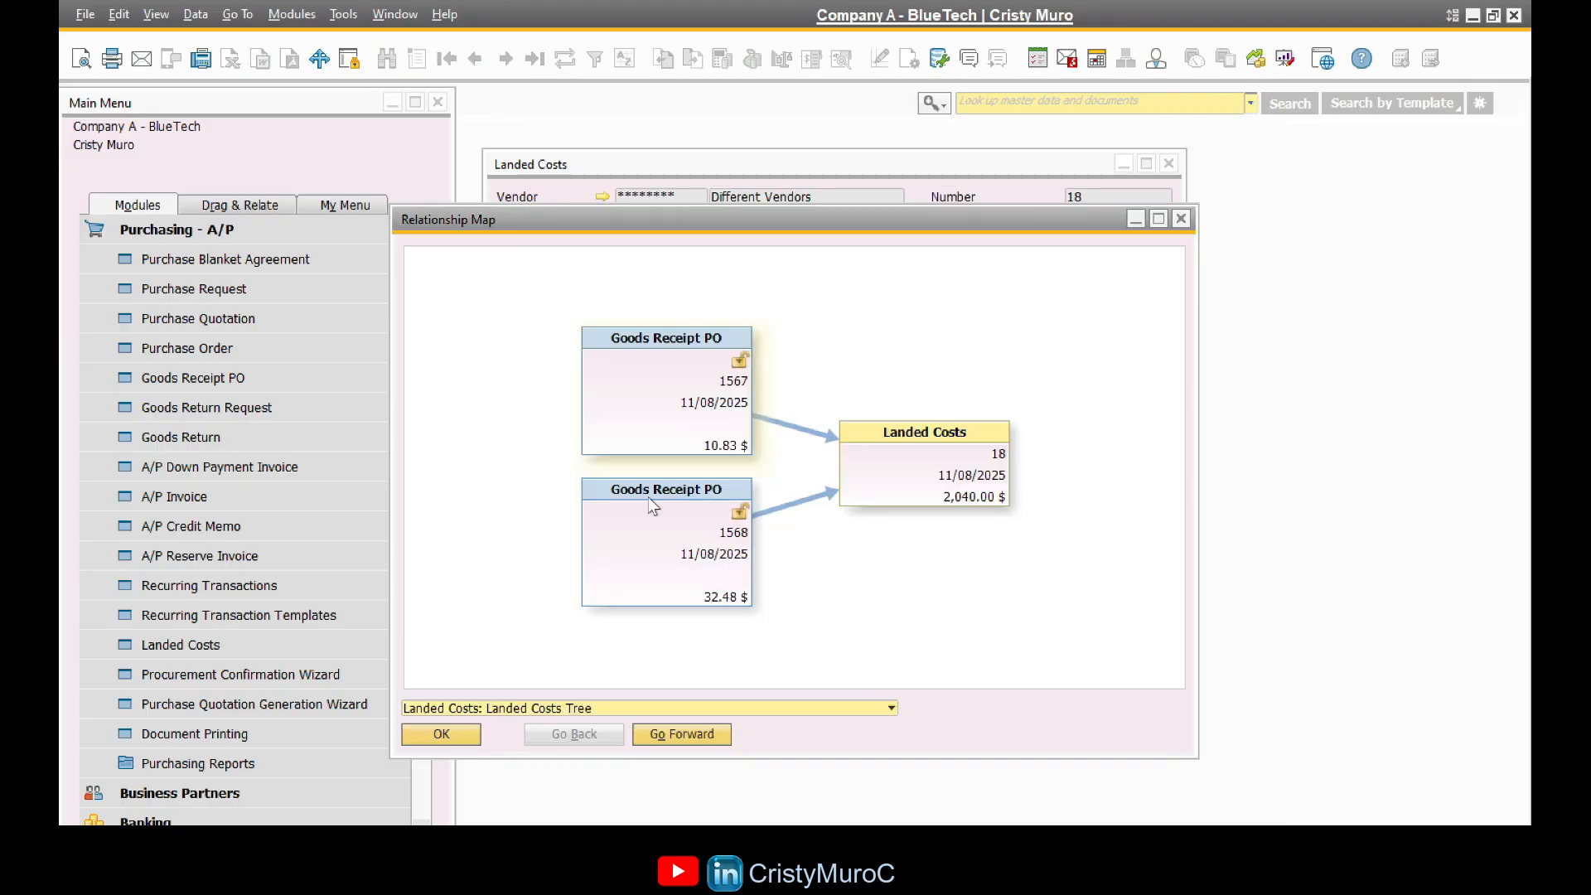
{"action": "double_click", "coordinate": [648, 524]}
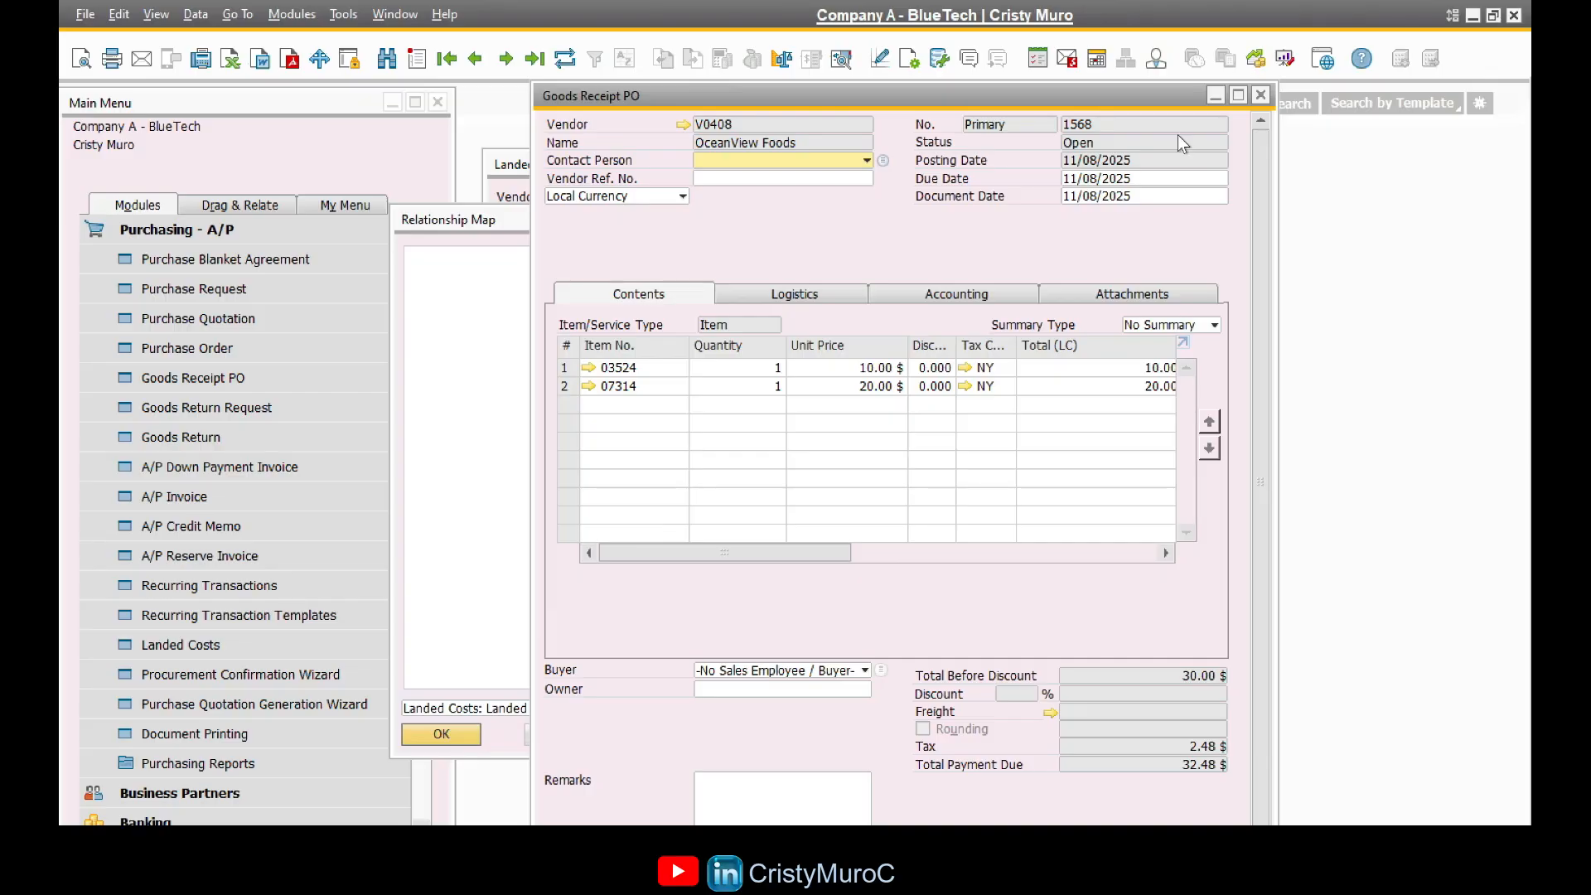
{"action": "left_click", "coordinate": [1260, 95]}
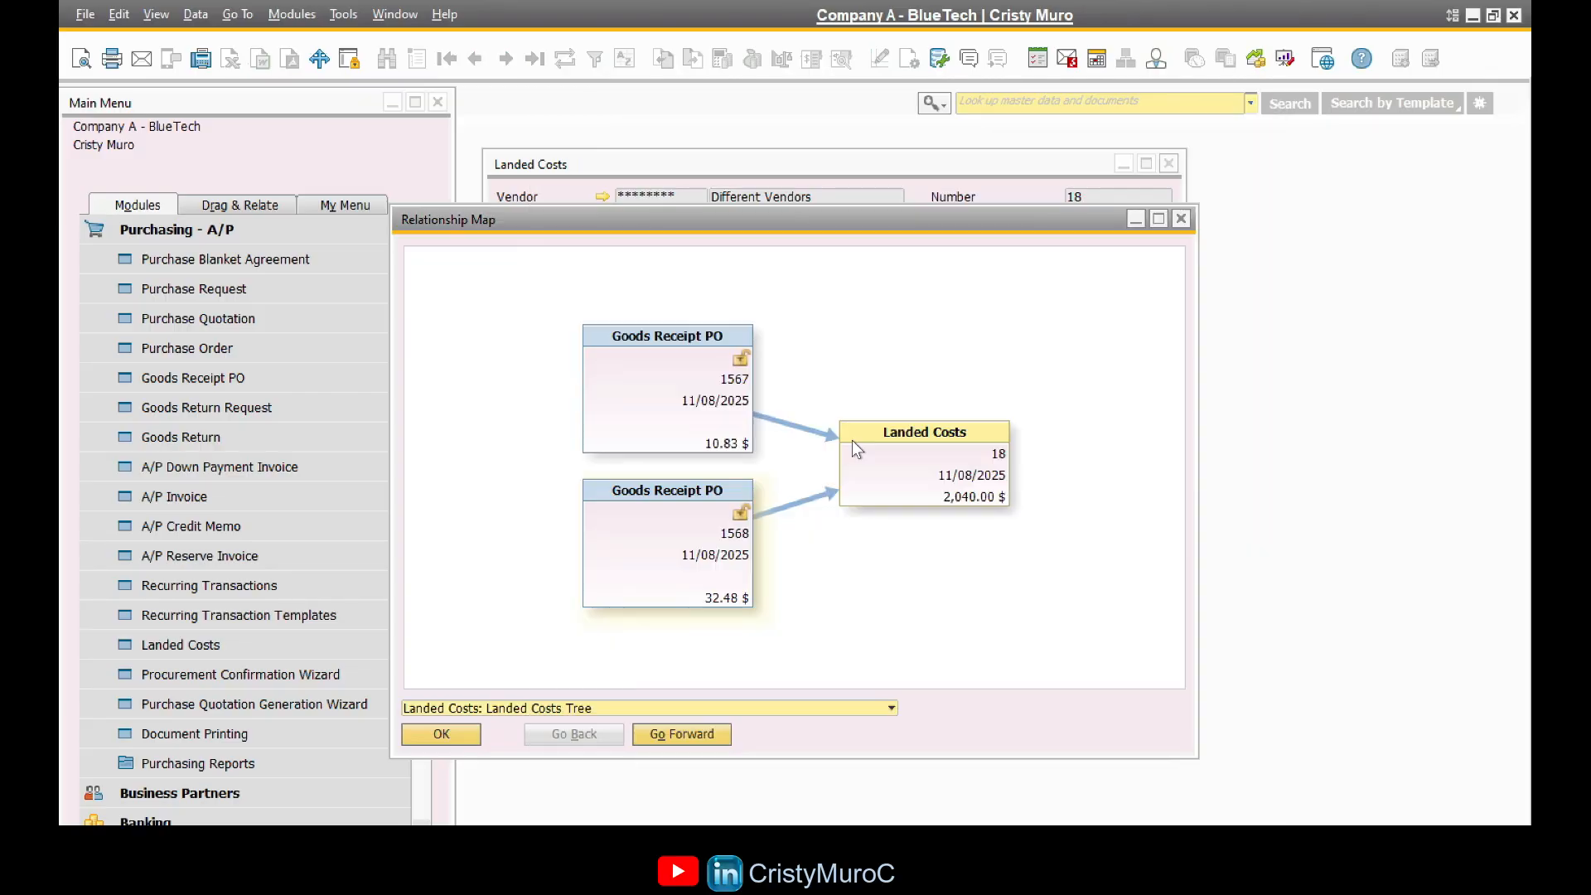